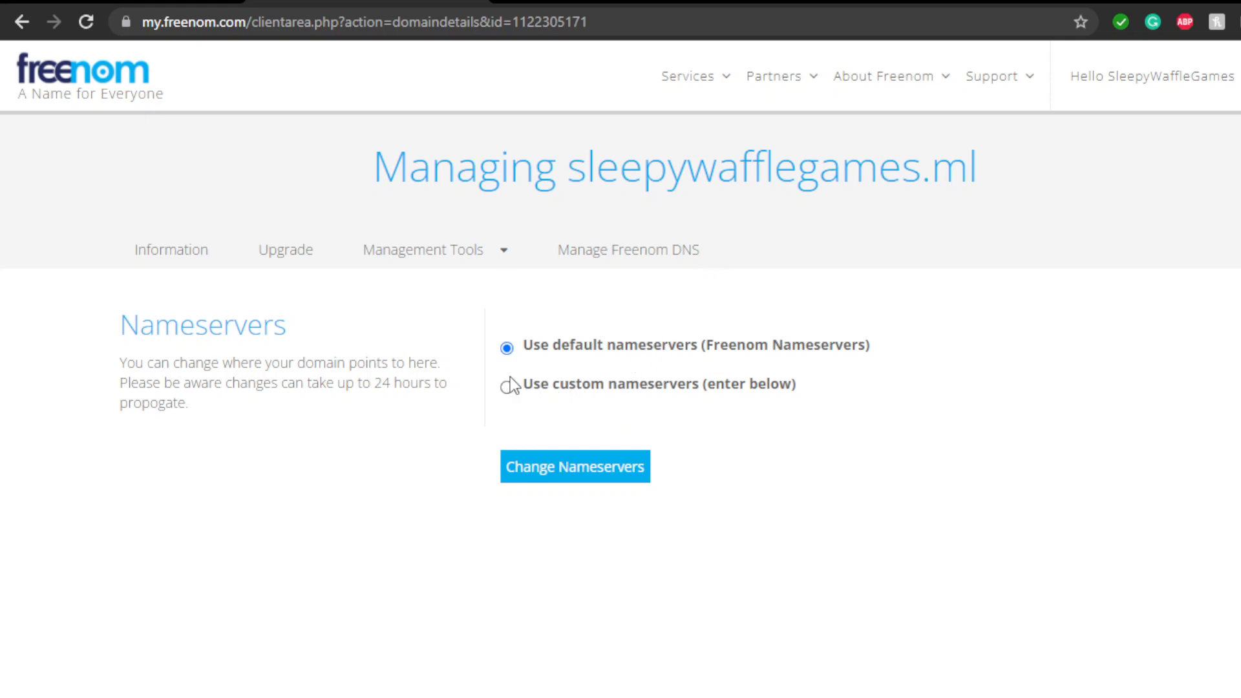
# - Open the nameserver settings for sleepywafflegames.ml and choose to use custom nameservers
pyautogui.click(422, 261)
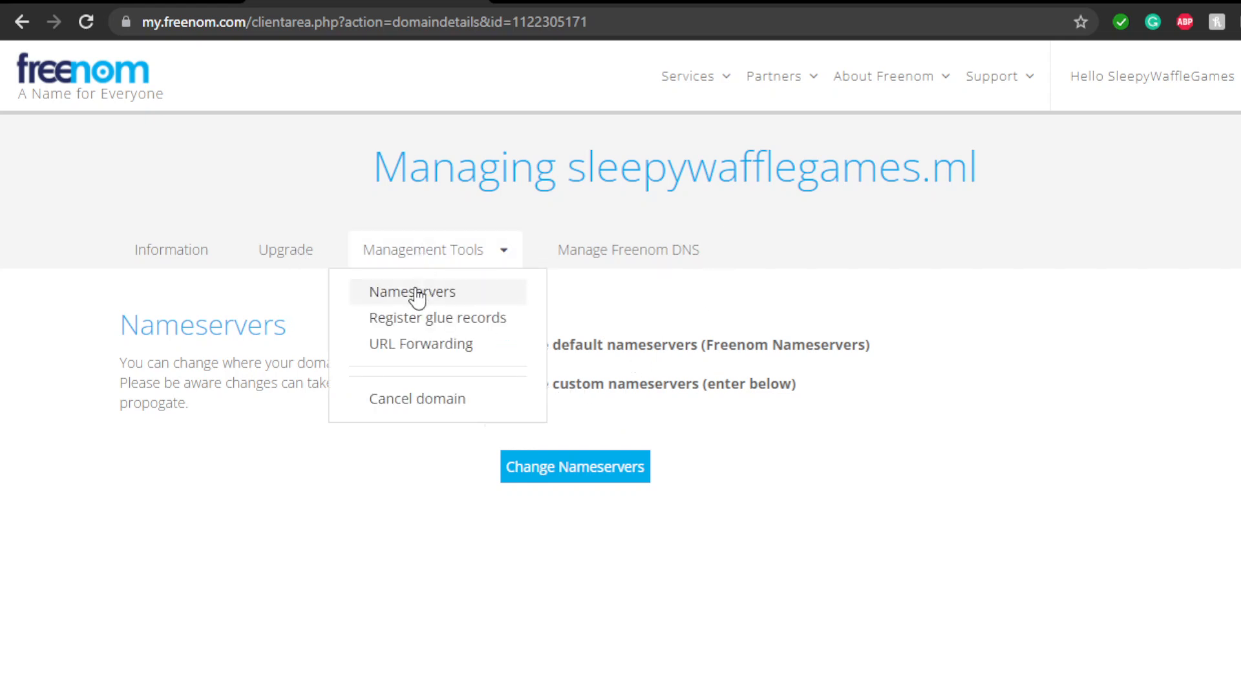
pyautogui.click(415, 291)
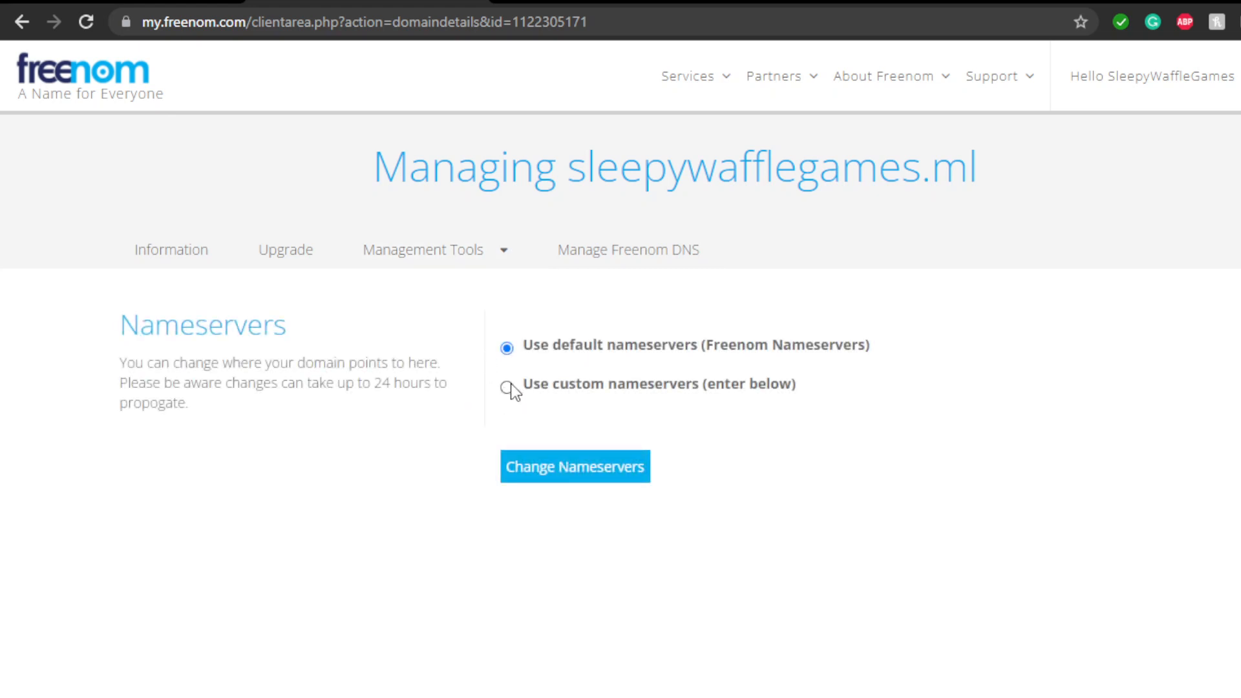
pyautogui.click(508, 387)
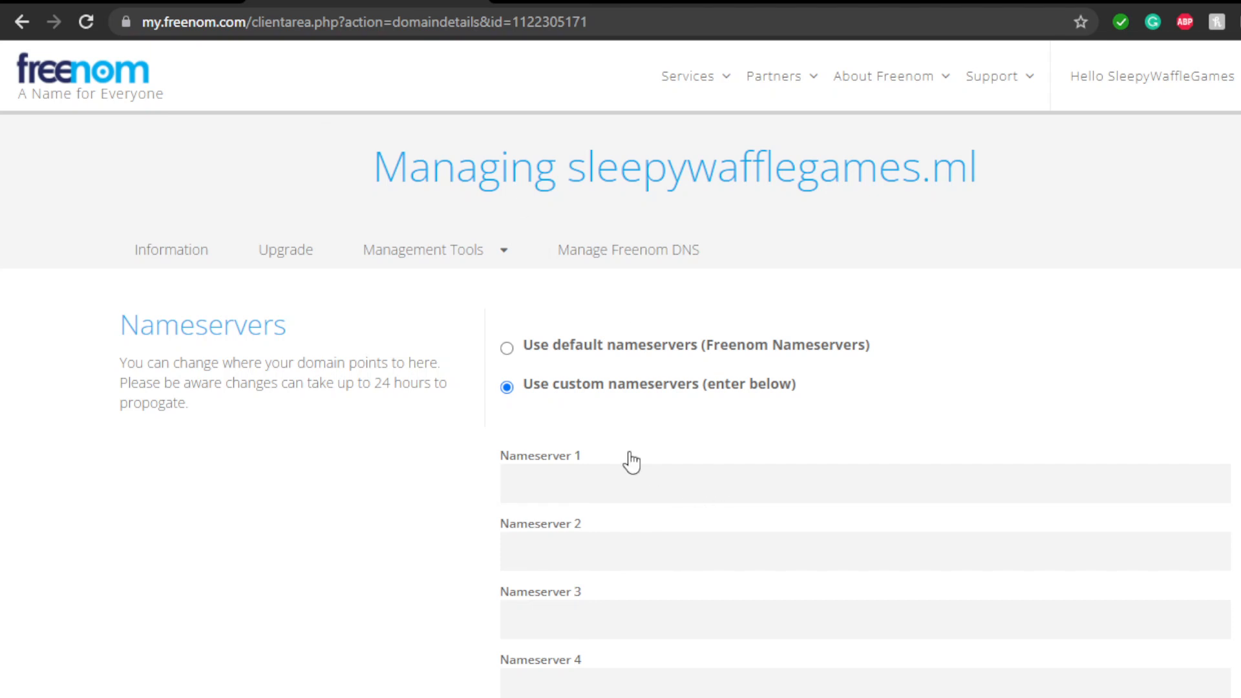
# - Switch to Cloudflare and add the domain sleepywafflegames.ml, copied from the Freenom page, as a new site
pyautogui.click(75, 2)
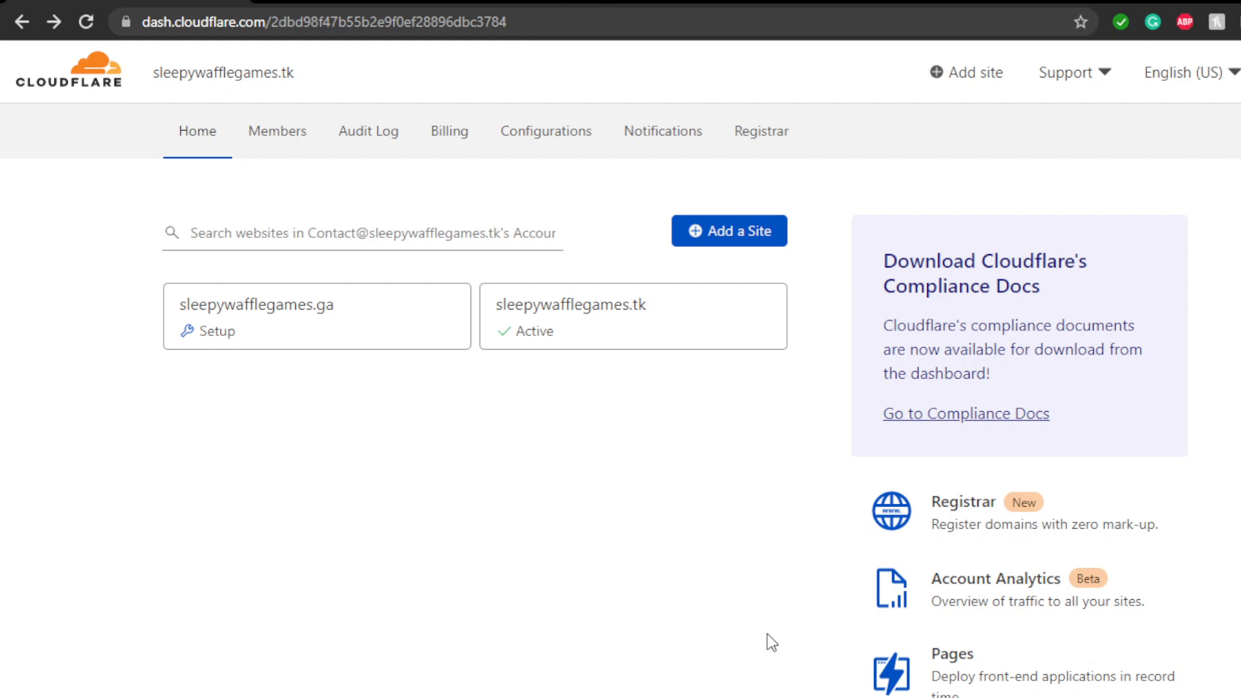
pyautogui.click(759, 231)
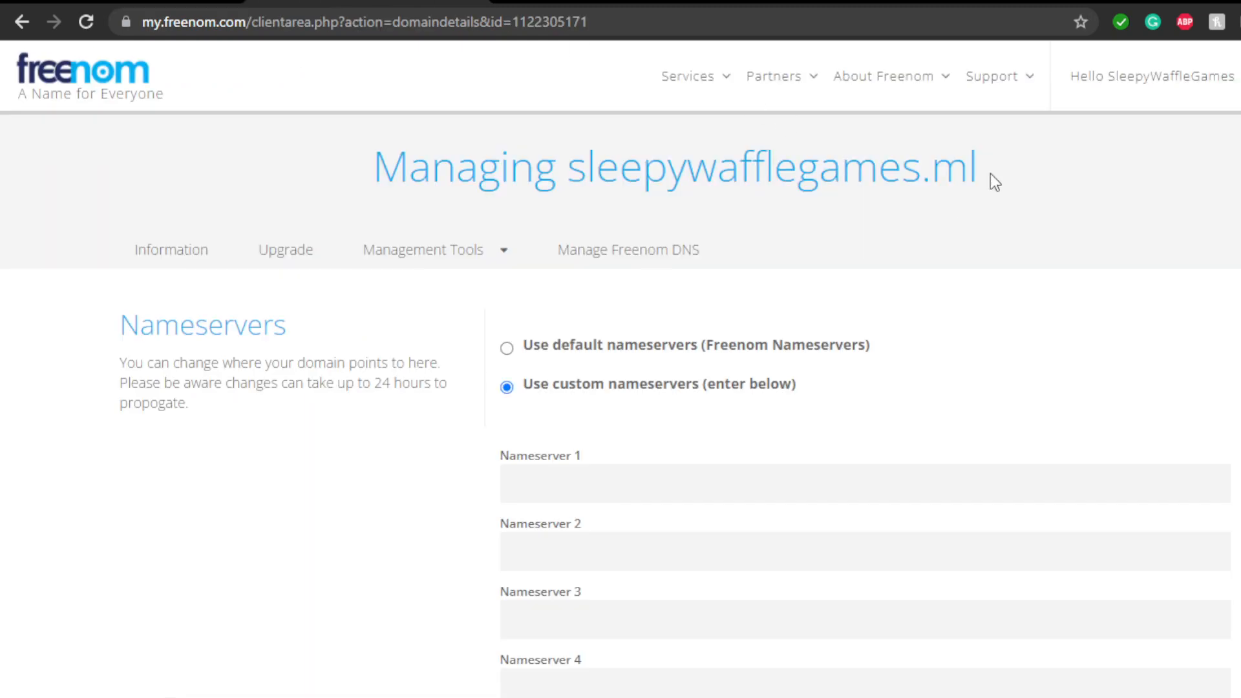
pyautogui.moveTo(990, 174); pyautogui.dragTo(577, 172)
pyautogui.hotkey('ctrl', 'c')
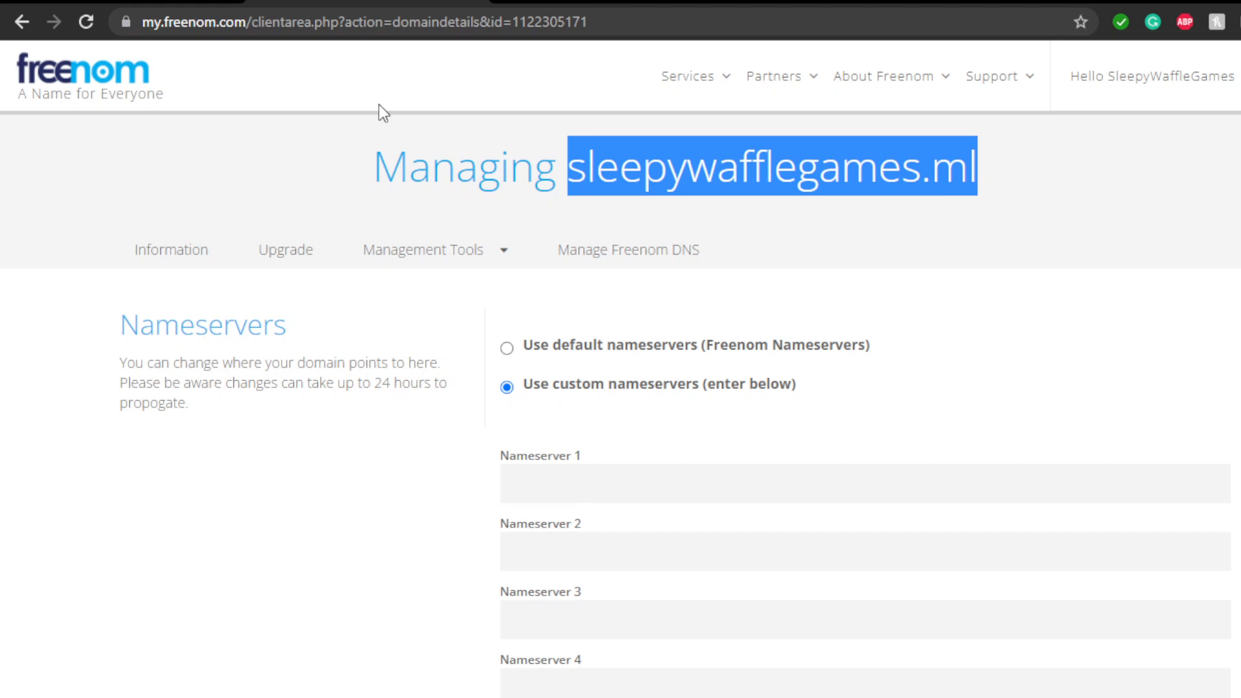
pyautogui.click(184, 4)
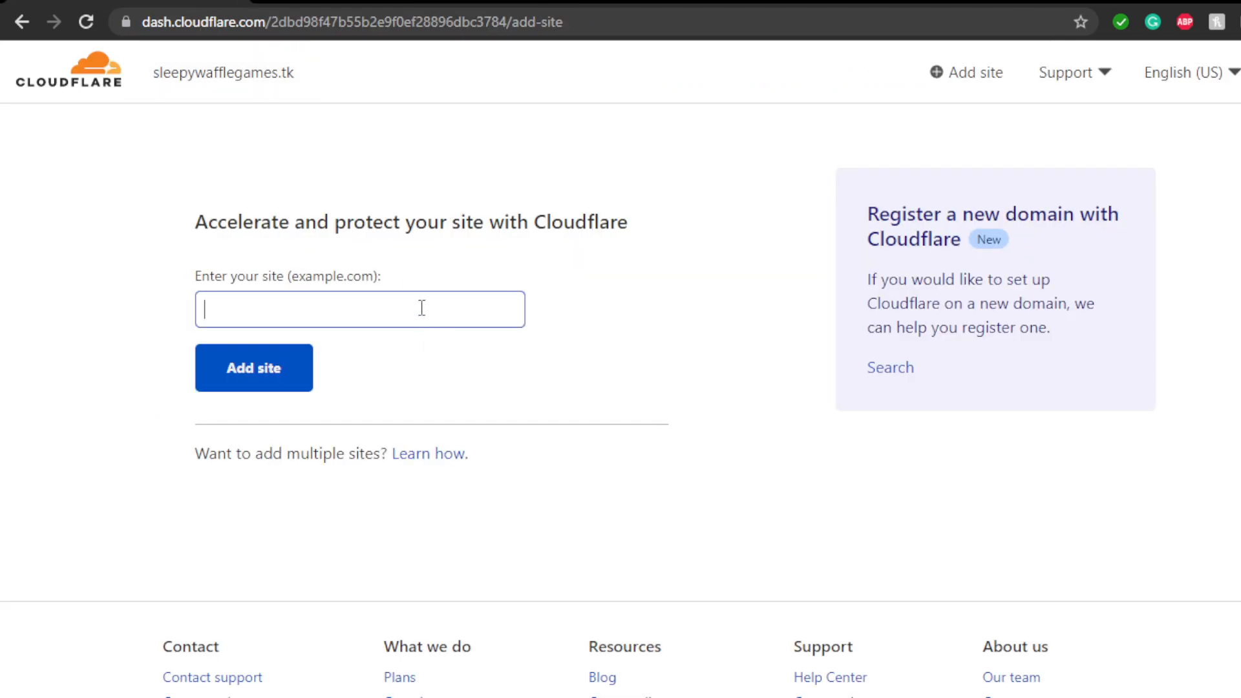
pyautogui.hotkey('ctrl', 'v')
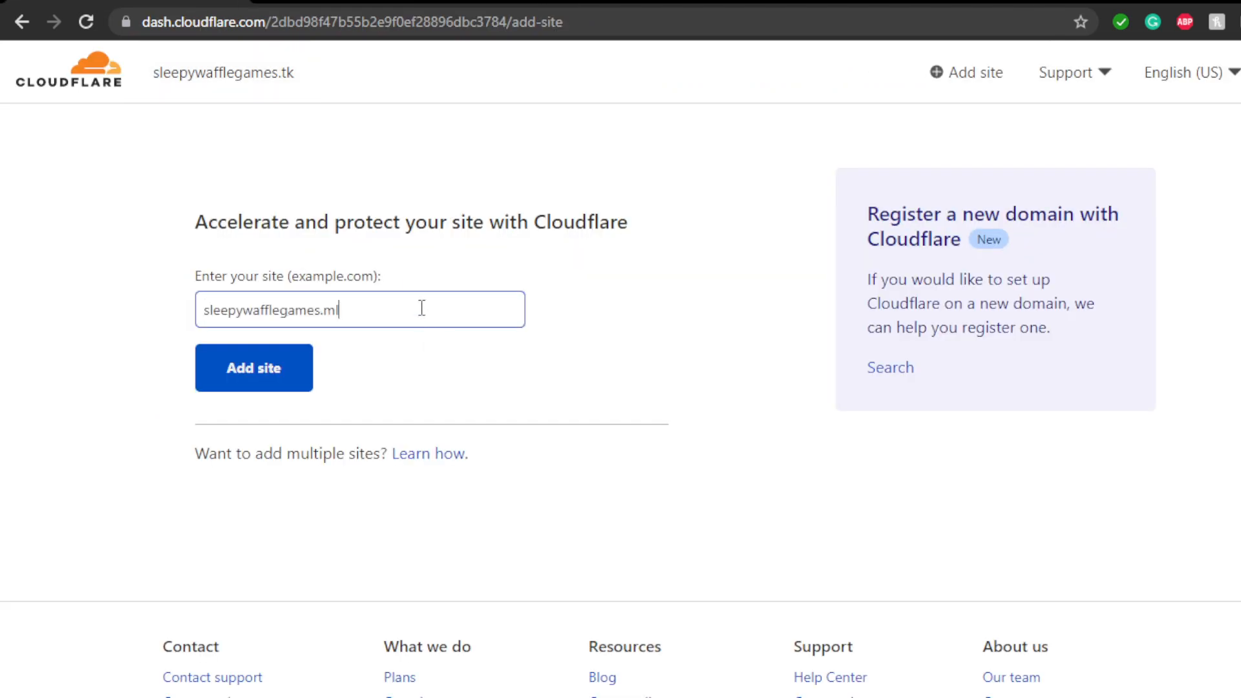
pyautogui.click(283, 382)
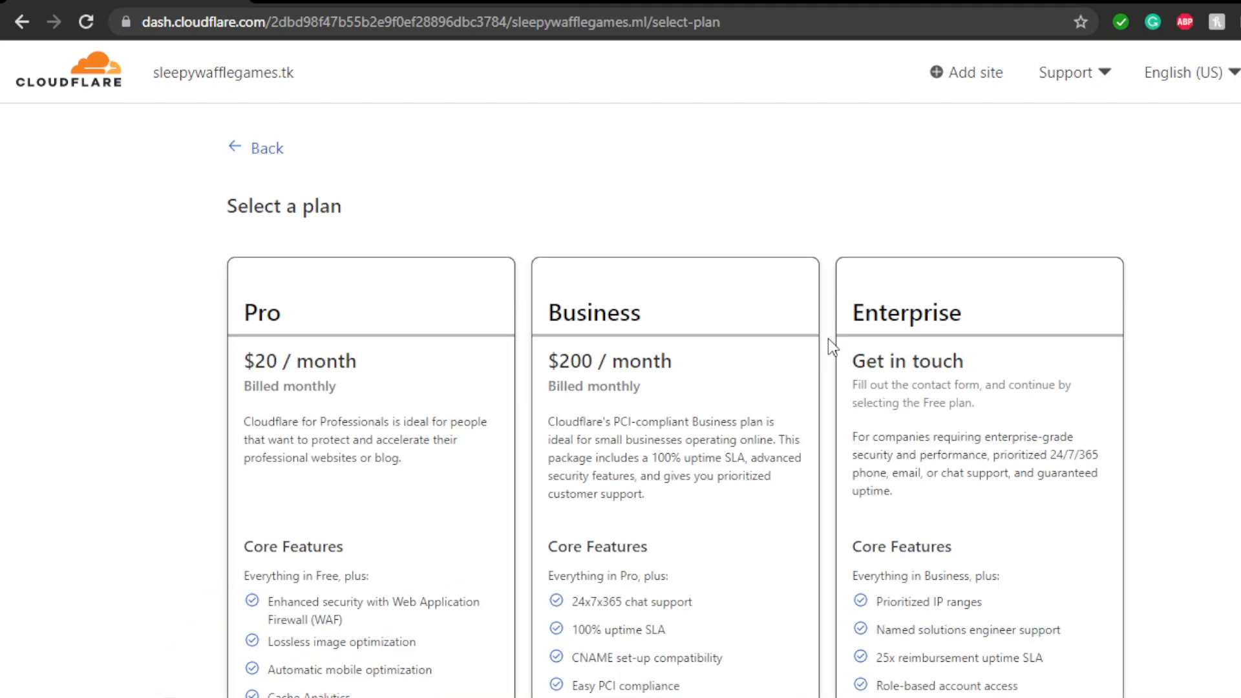
# - Select the Free $0 plan for the site and continue without adding any DNS records
pyautogui.scroll(-10, 830, 343)
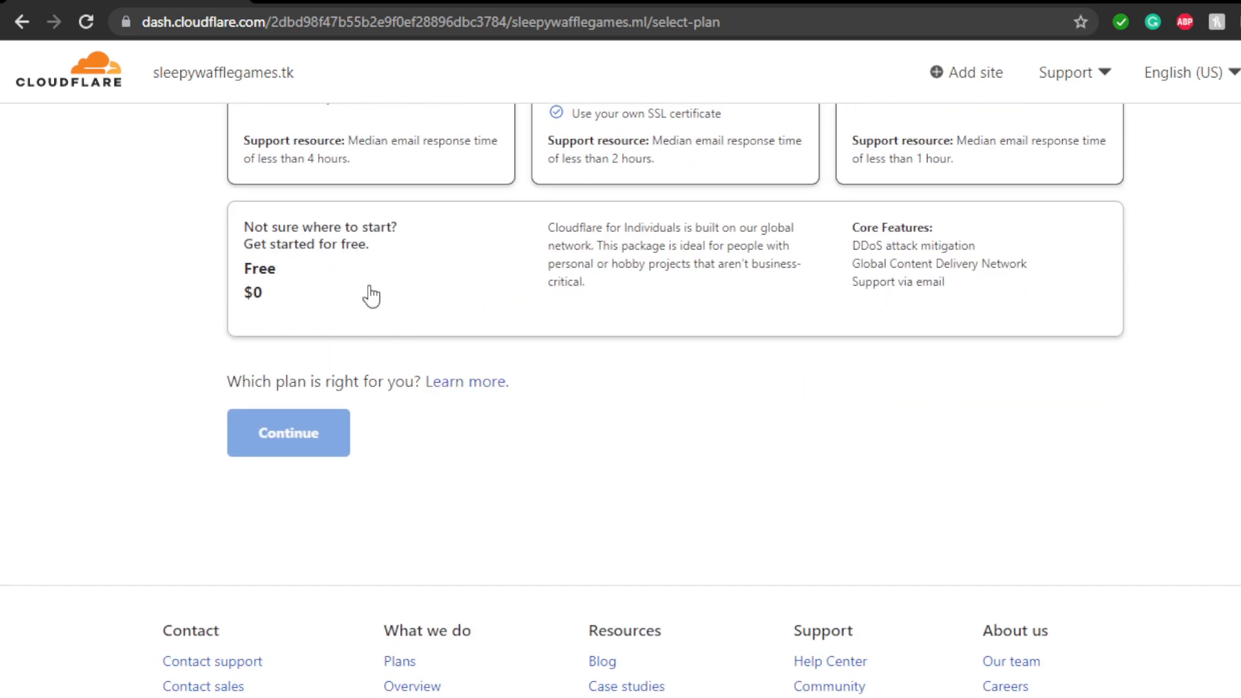
pyautogui.click(371, 287)
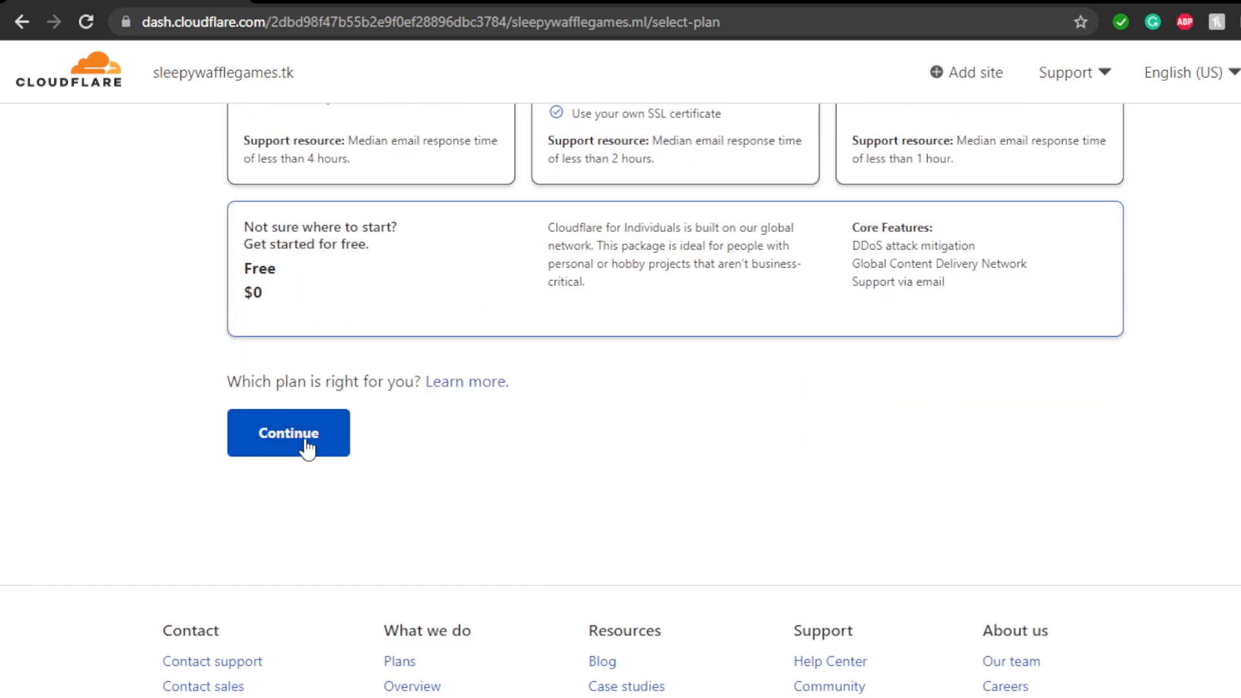
pyautogui.click(307, 444)
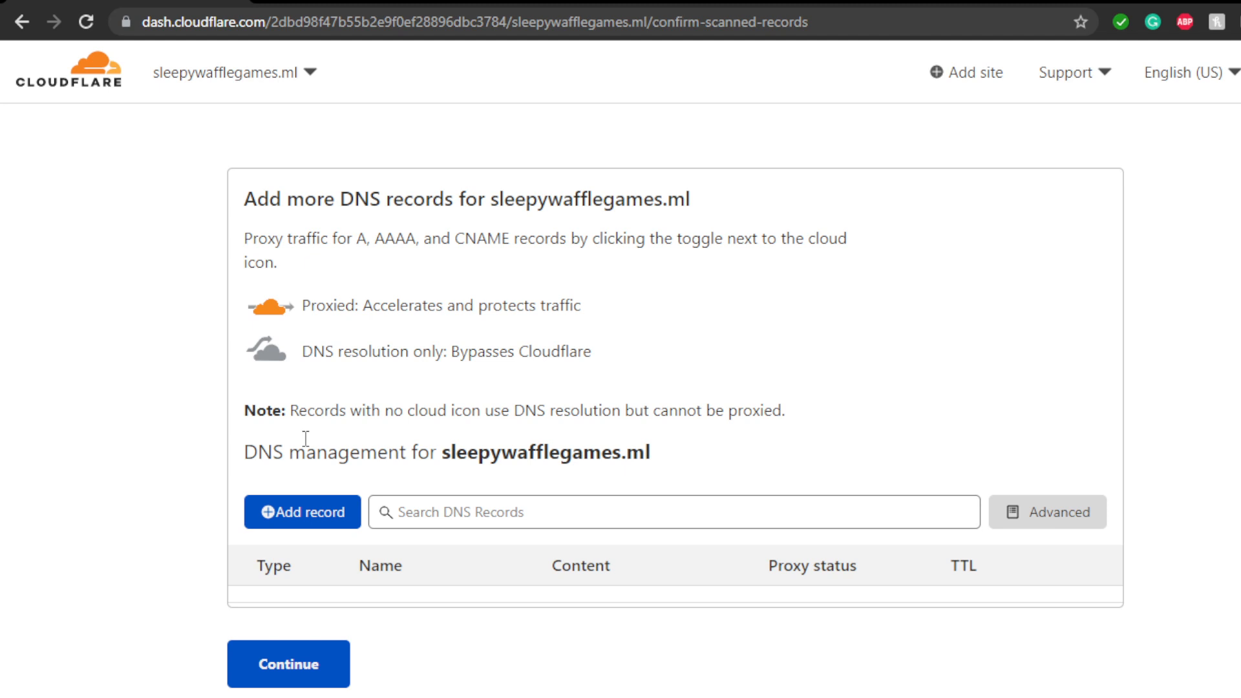
pyautogui.click(324, 669)
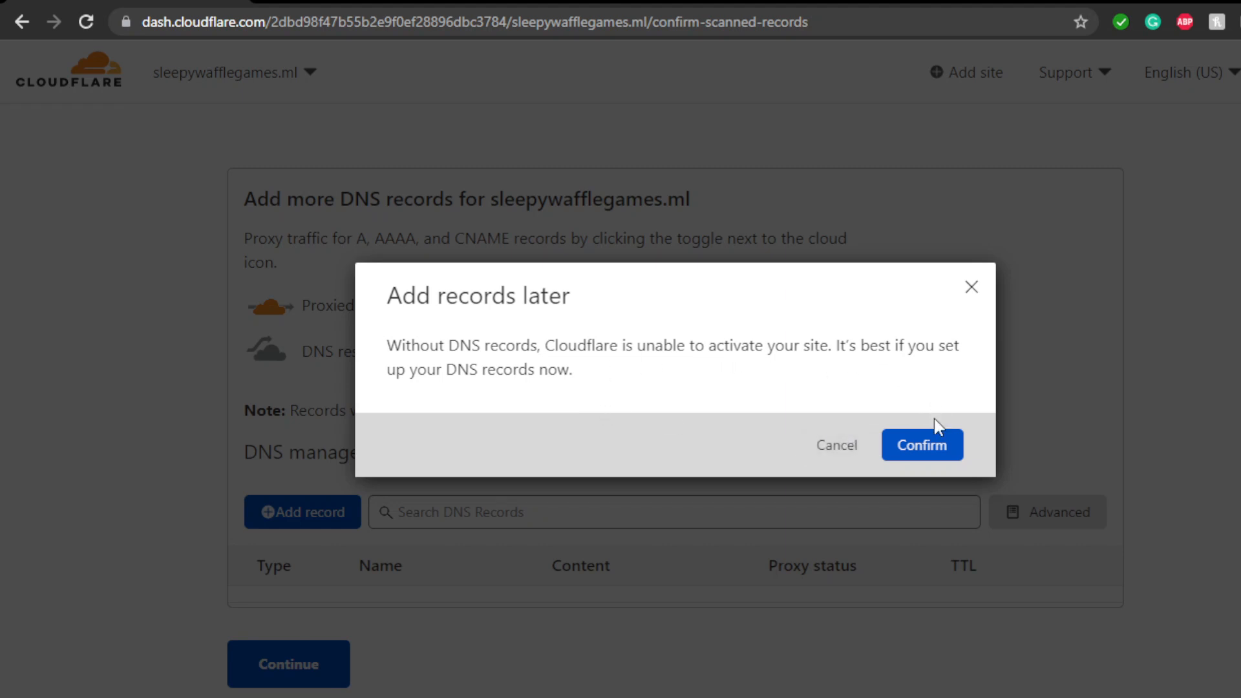
pyautogui.click(932, 438)
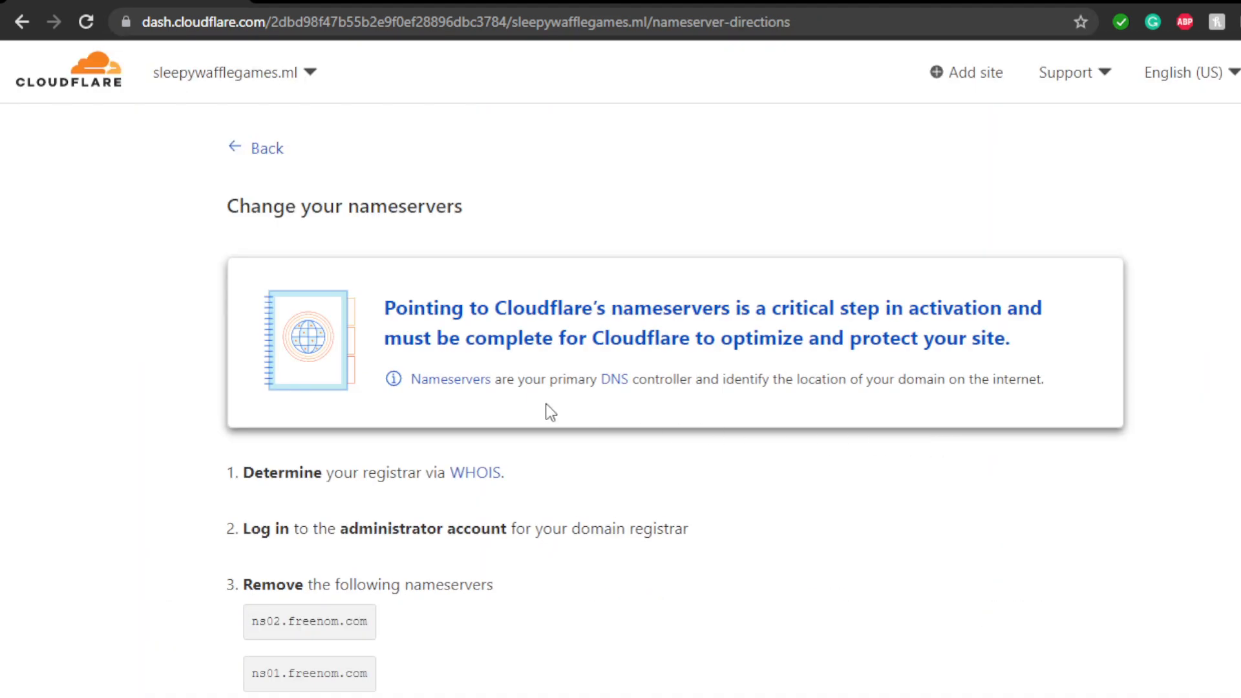
# - Copy Cloudflare's first nameserver, kimora.ns.cloudflare.com, into Nameserver 1 on the Freenom page
pyautogui.scroll(-5, 517, 407)
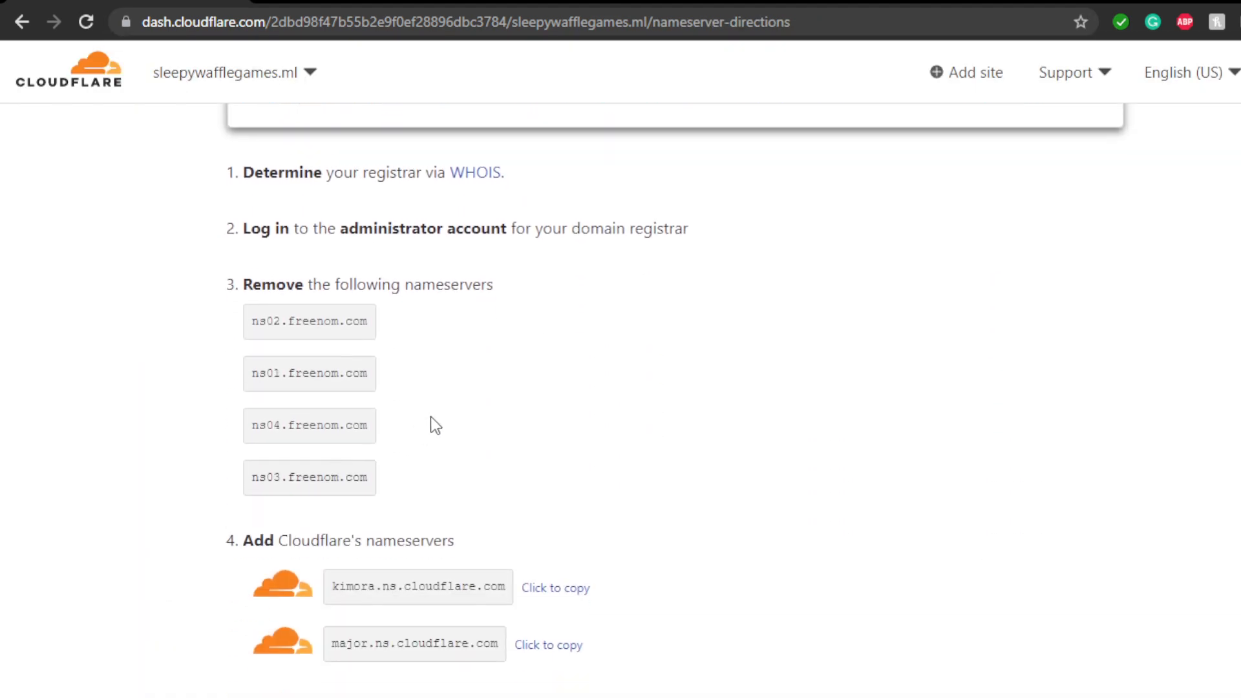
pyautogui.scroll(-2, 485, 265)
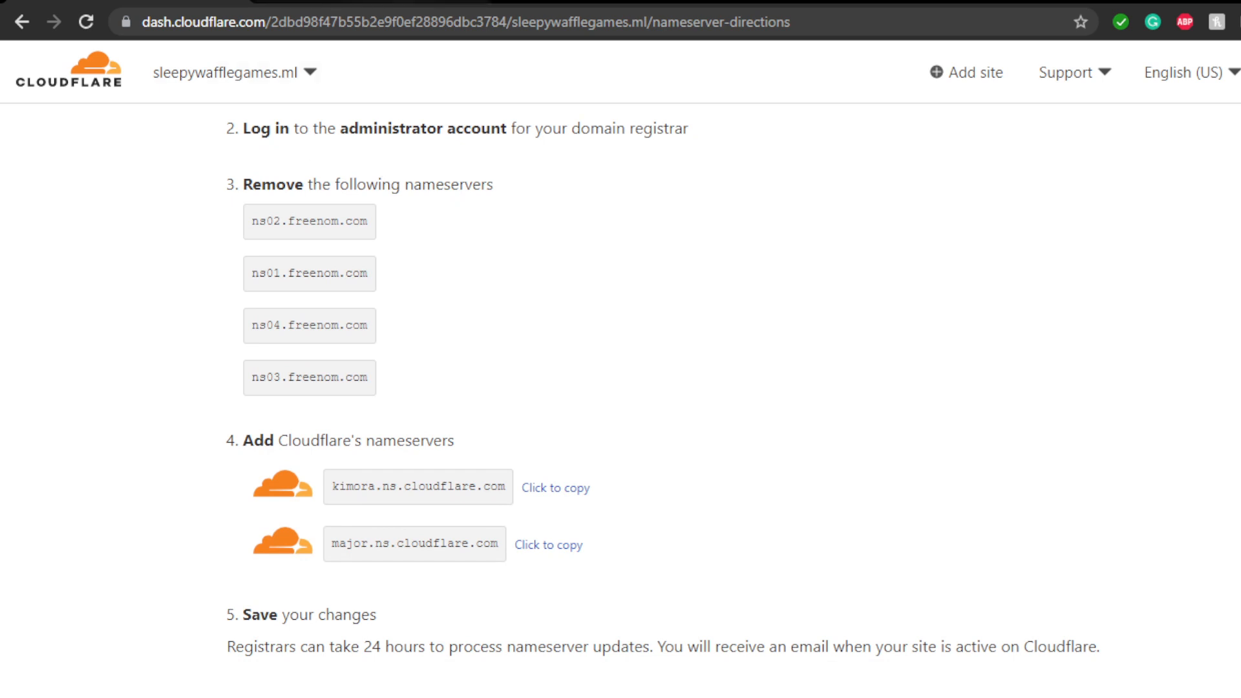
pyautogui.click(394, 1)
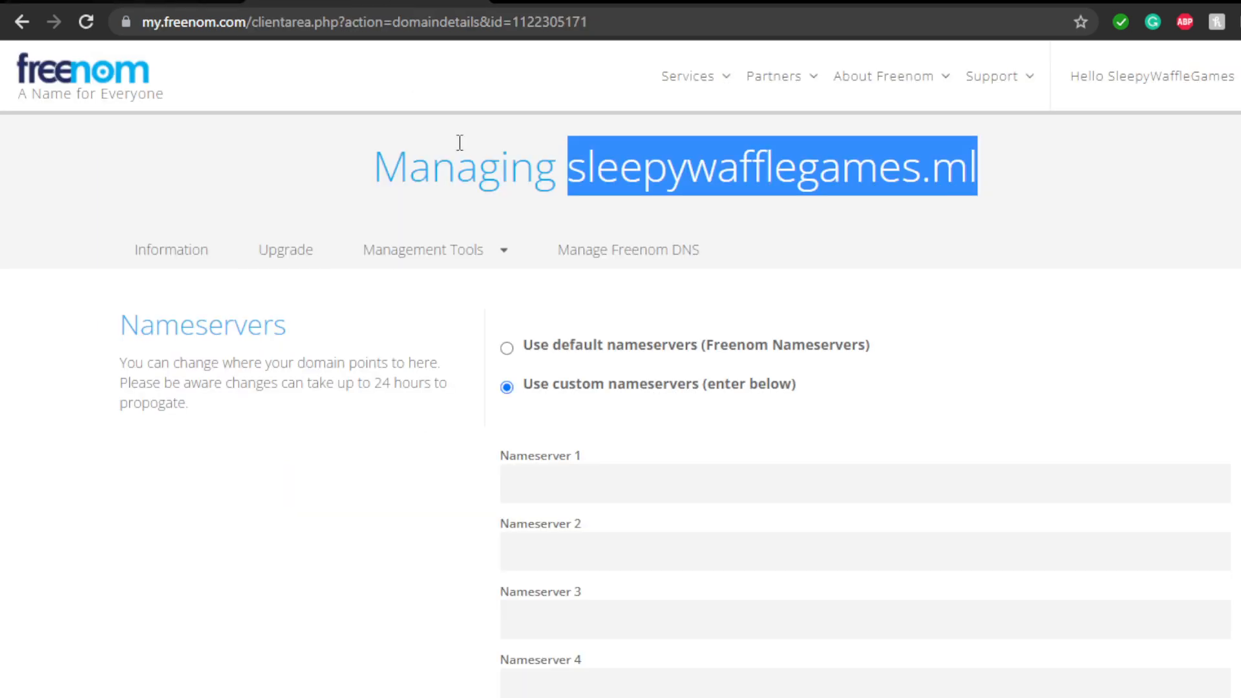
pyautogui.click(178, 0)
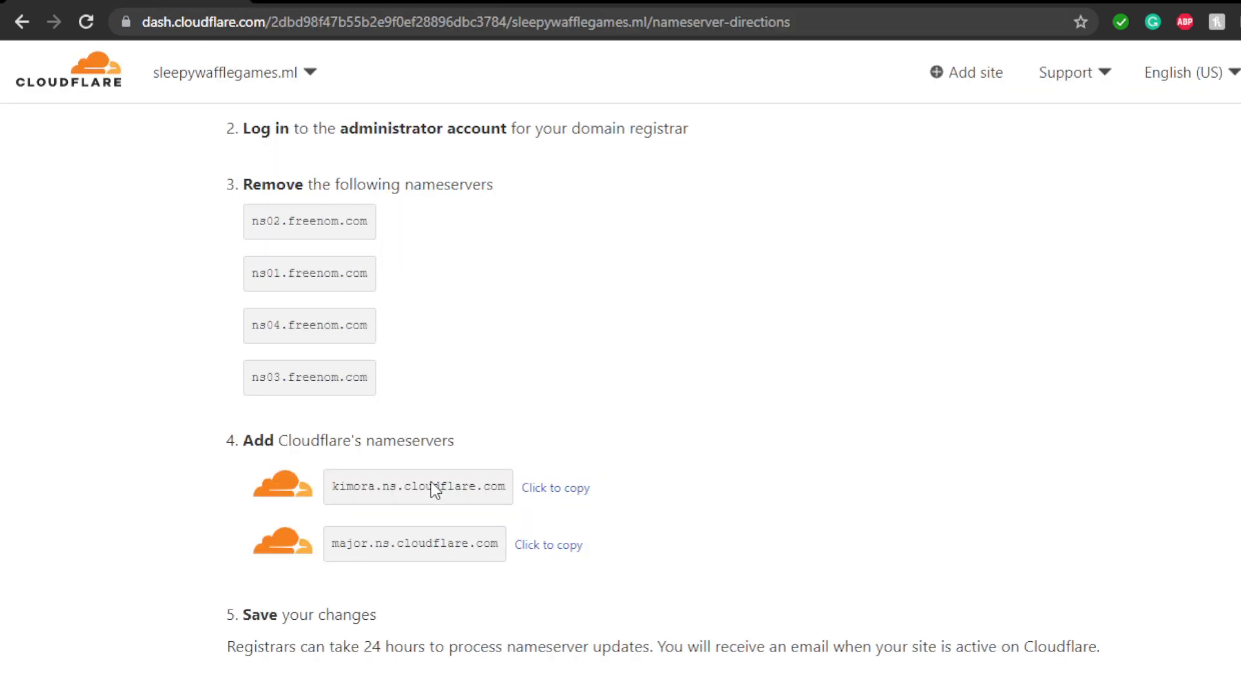
pyautogui.click(554, 495)
pyautogui.click(439, 2)
pyautogui.click(737, 483)
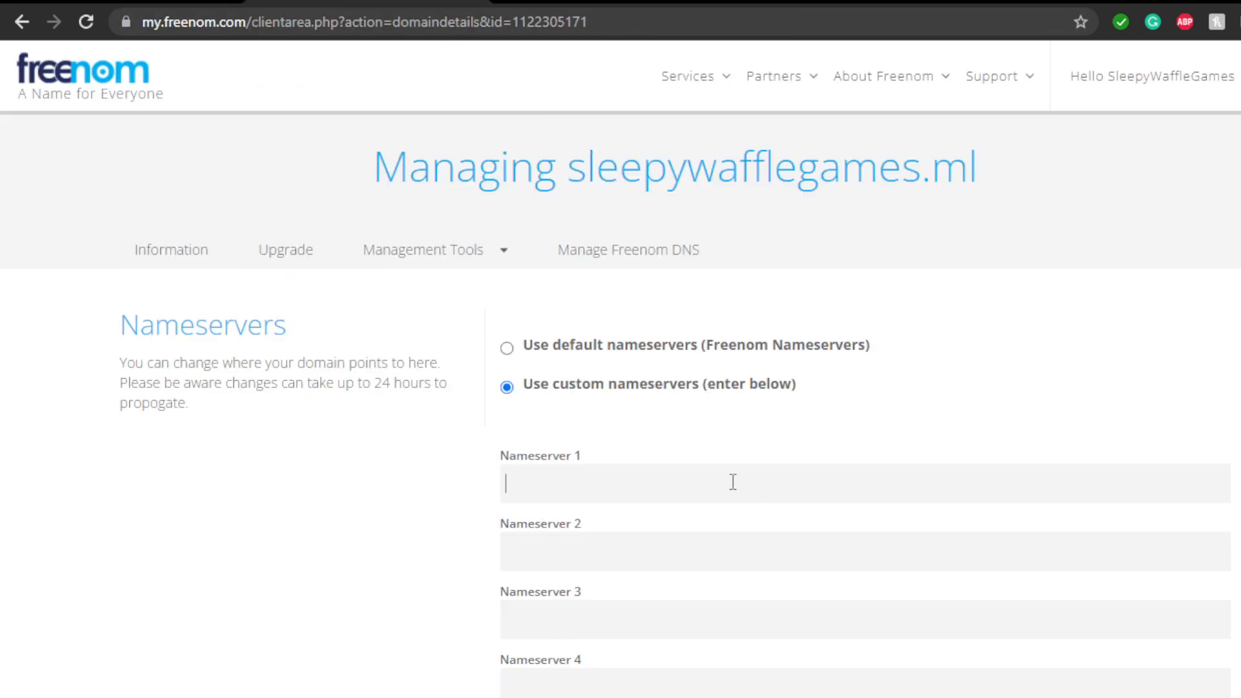
pyautogui.hotkey('ctrl', 'v')
# - Copy Cloudflare's second nameserver, major.ns.cloudflare.com, into Nameserver 2 on the Freenom page
pyautogui.click(179, 0)
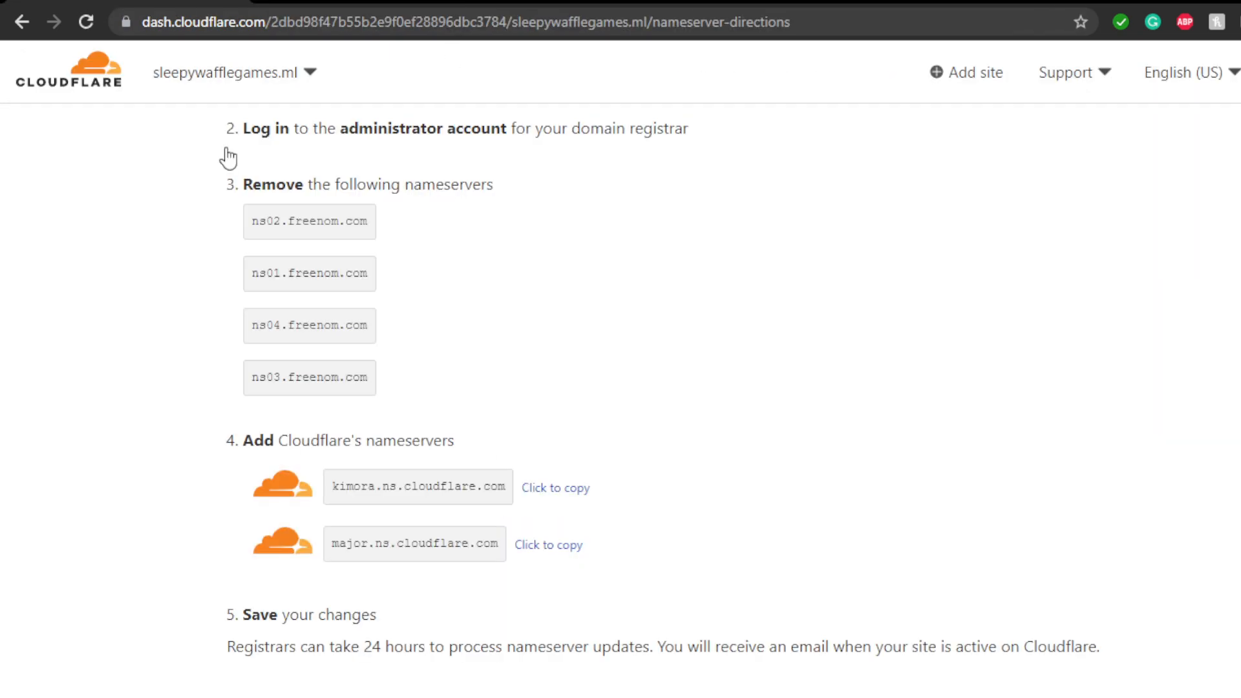
pyautogui.click(555, 551)
pyautogui.click(407, 3)
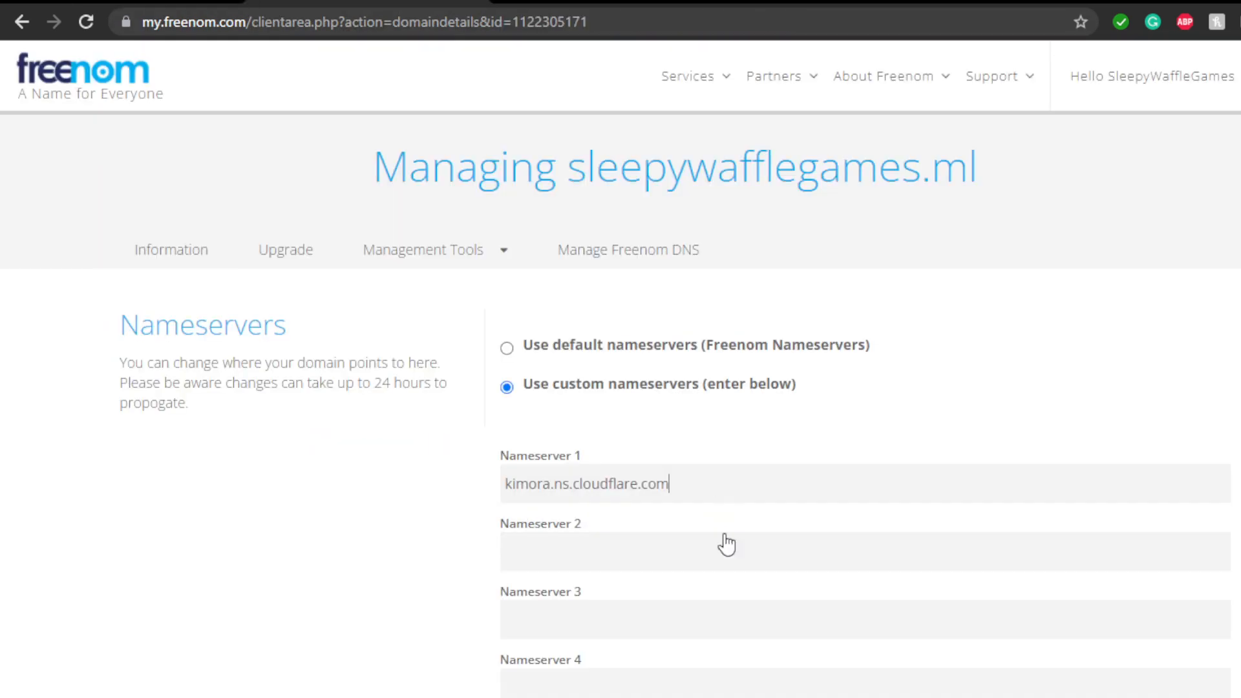
pyautogui.click(677, 543)
pyautogui.hotkey('ctrl', 'v')
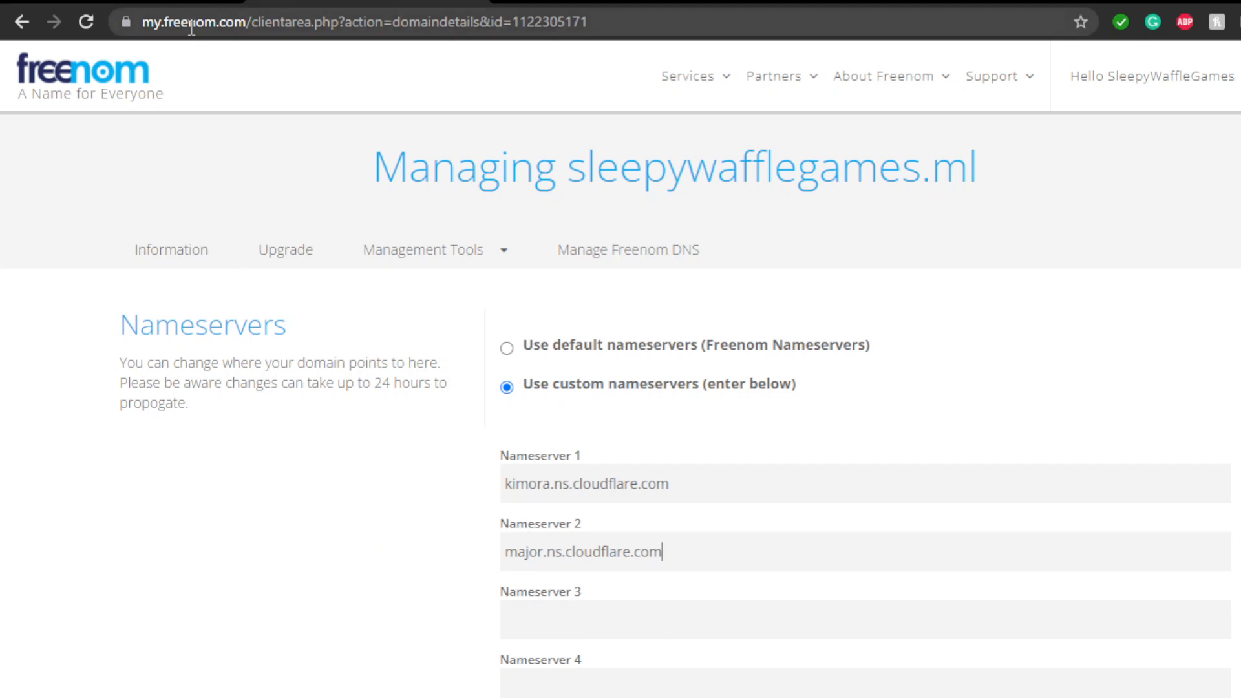
# - Check the remaining Cloudflare directions, then submit the custom nameserver change for sleepywafflegames.ml on Freenom
pyautogui.click(178, 1)
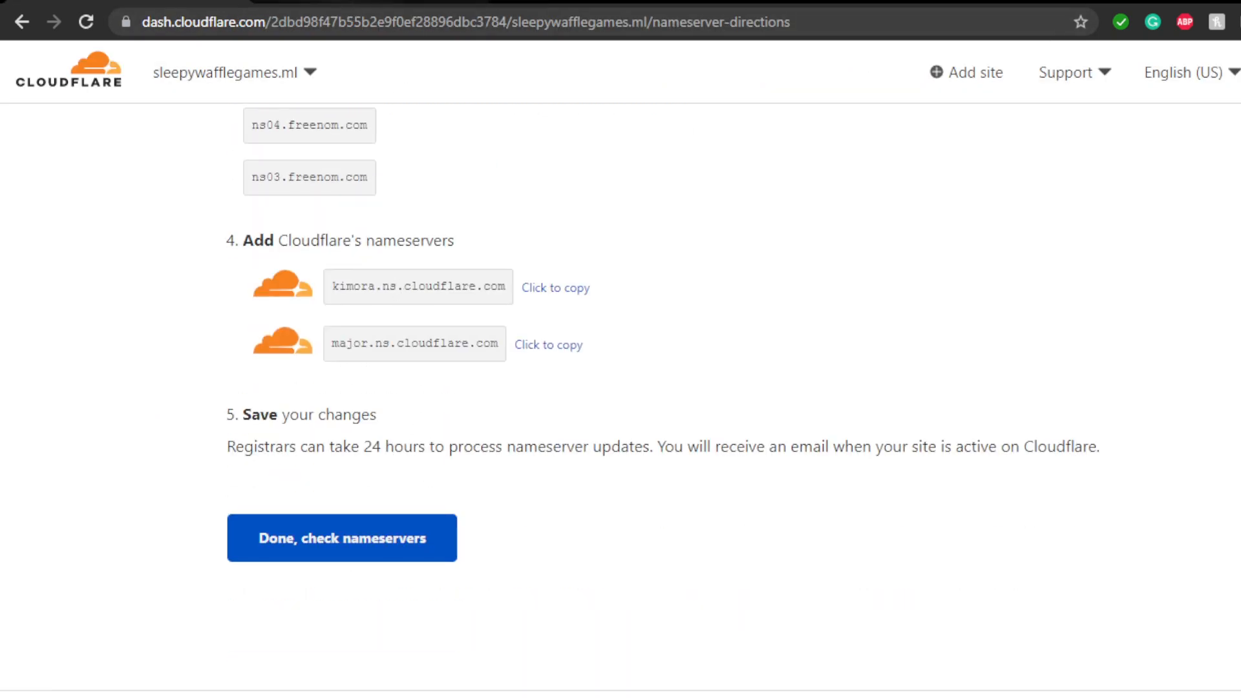
pyautogui.click(407, 3)
pyautogui.scroll(-7, 569, 549)
pyautogui.click(557, 316)
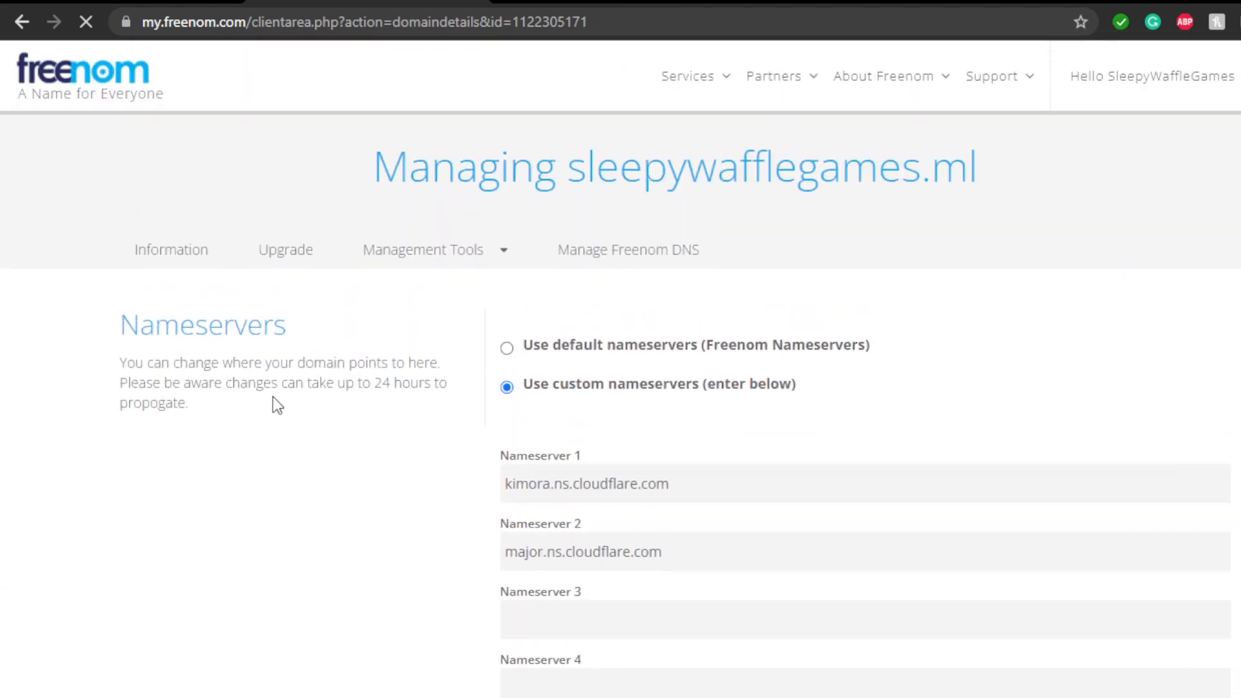
pyautogui.scroll(-3, 327, 409)
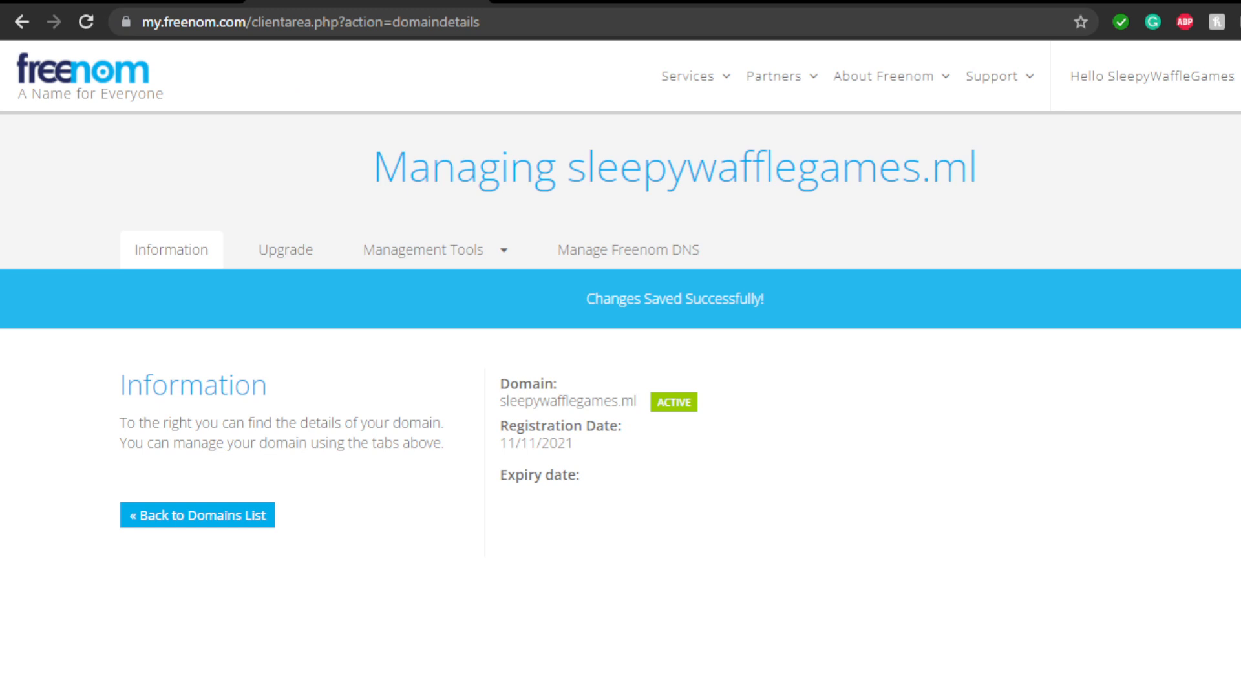
pyautogui.scroll(-3, 656, 498)
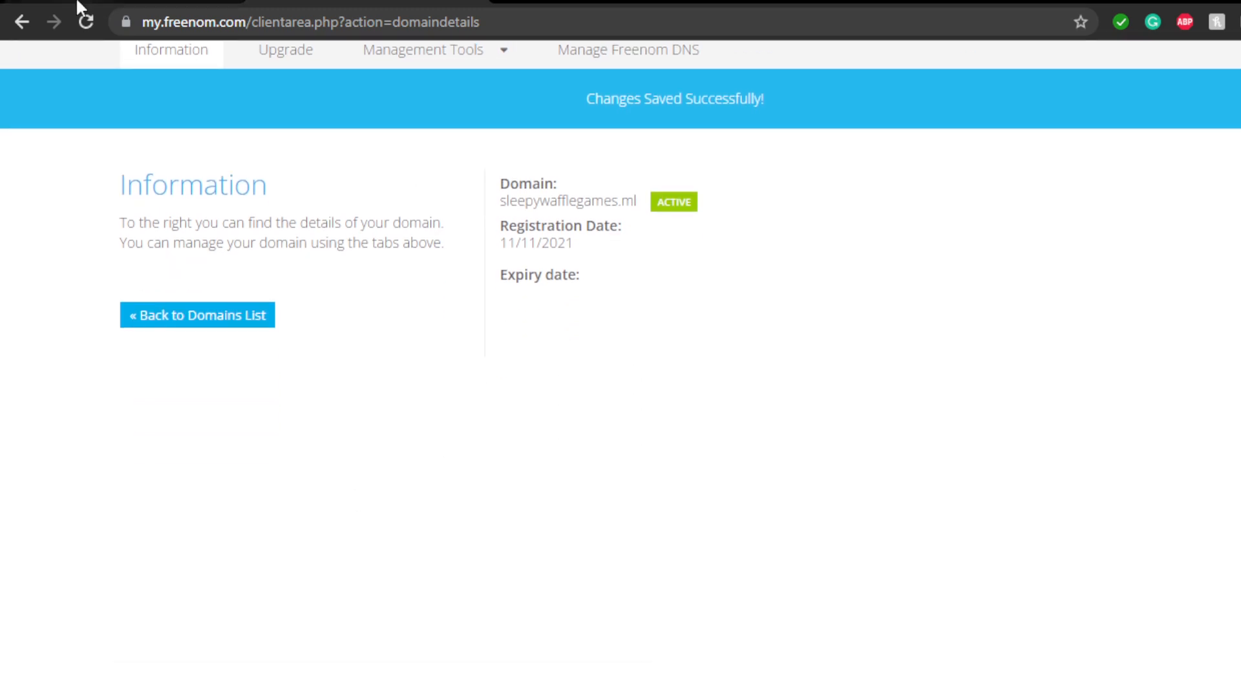
# - Return to Cloudflare, report the nameserver change as done and start the Quick Start Guide
pyautogui.click(77, 7)
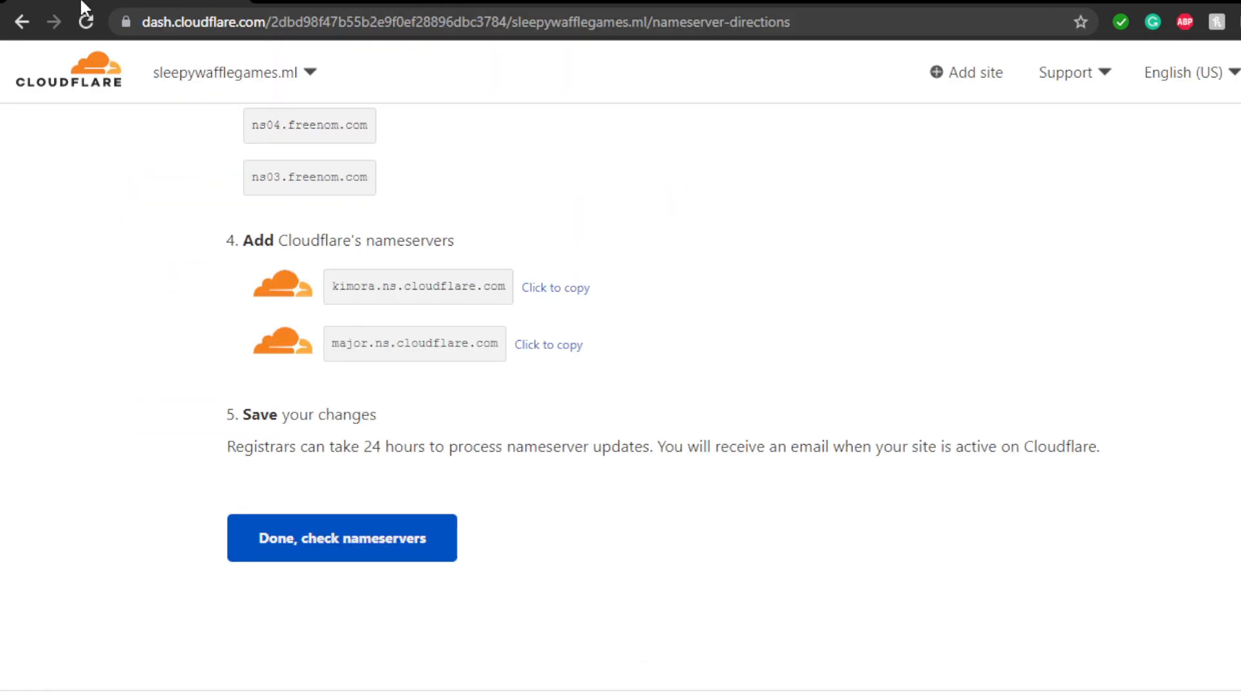
pyautogui.click(366, 535)
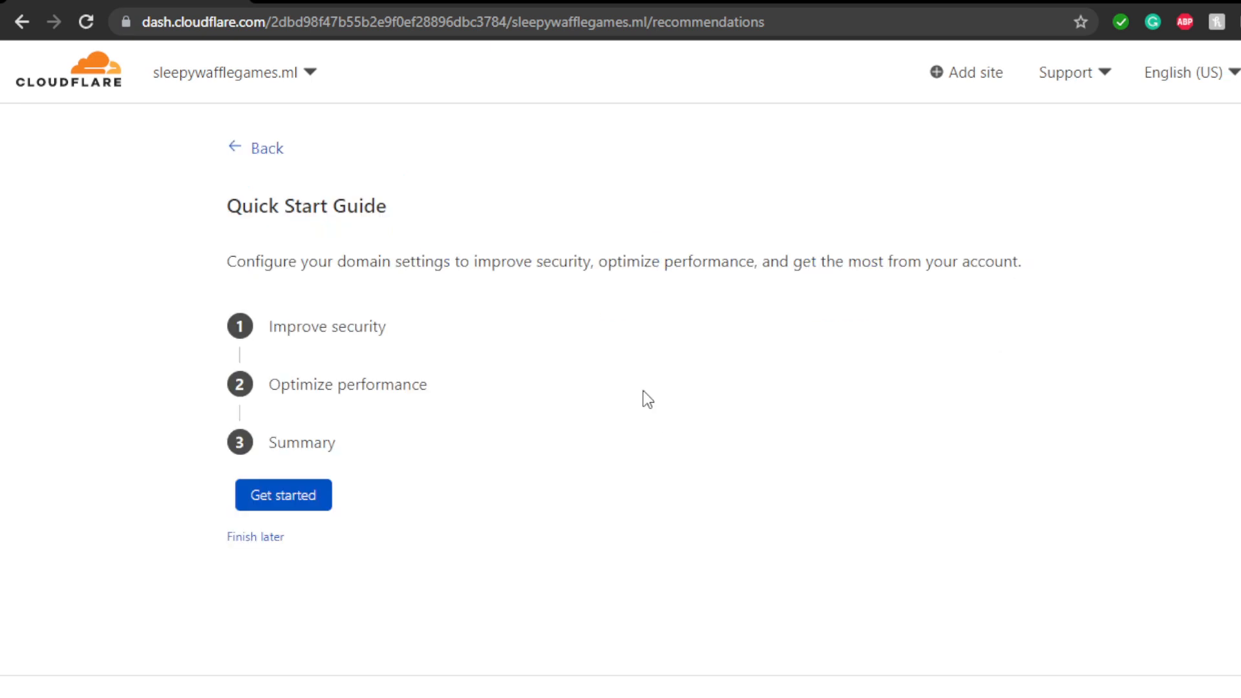
pyautogui.click(293, 503)
# - Save the security settings with Automatic HTTPS Rewrites on and Always Use HTTPS turned on
pyautogui.scroll(-3, 517, 475)
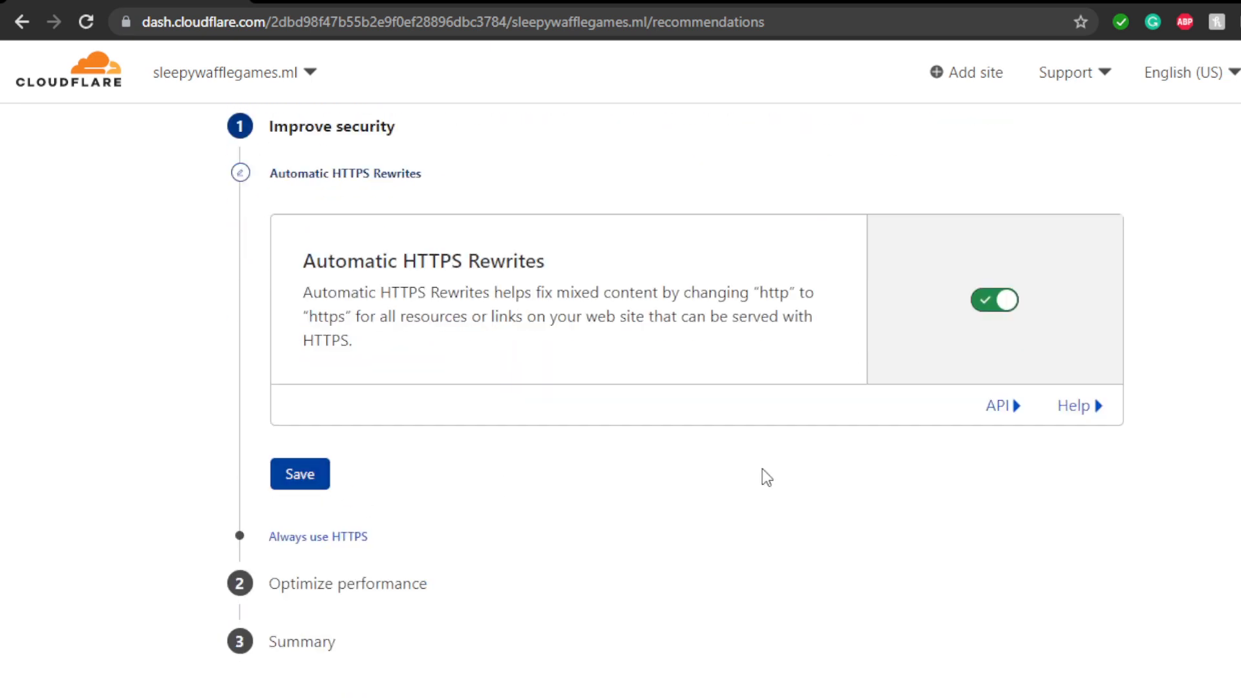
pyautogui.click(294, 475)
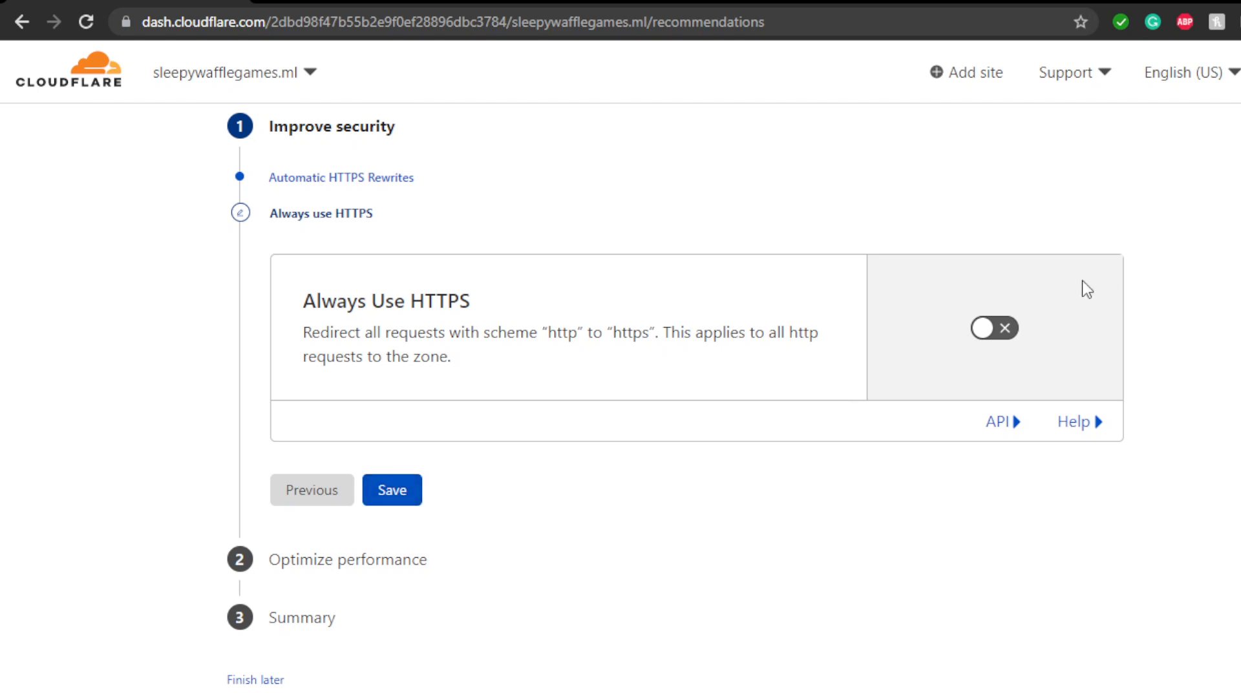
pyautogui.click(982, 328)
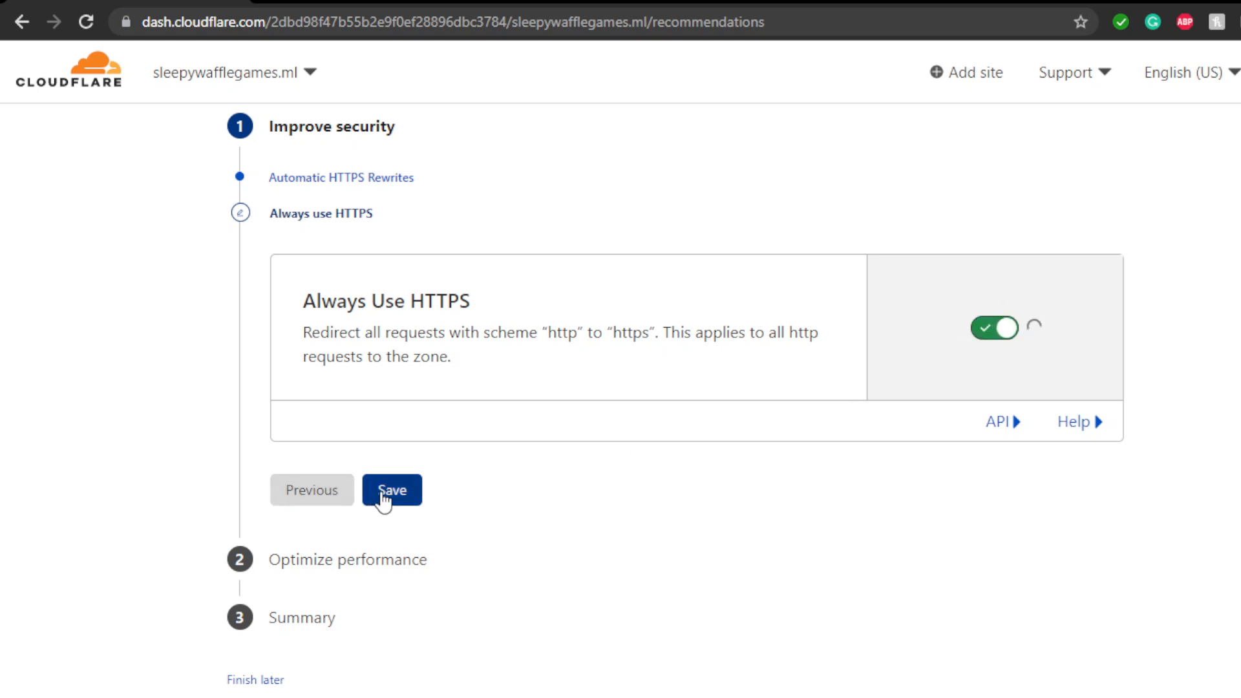
pyautogui.click(383, 495)
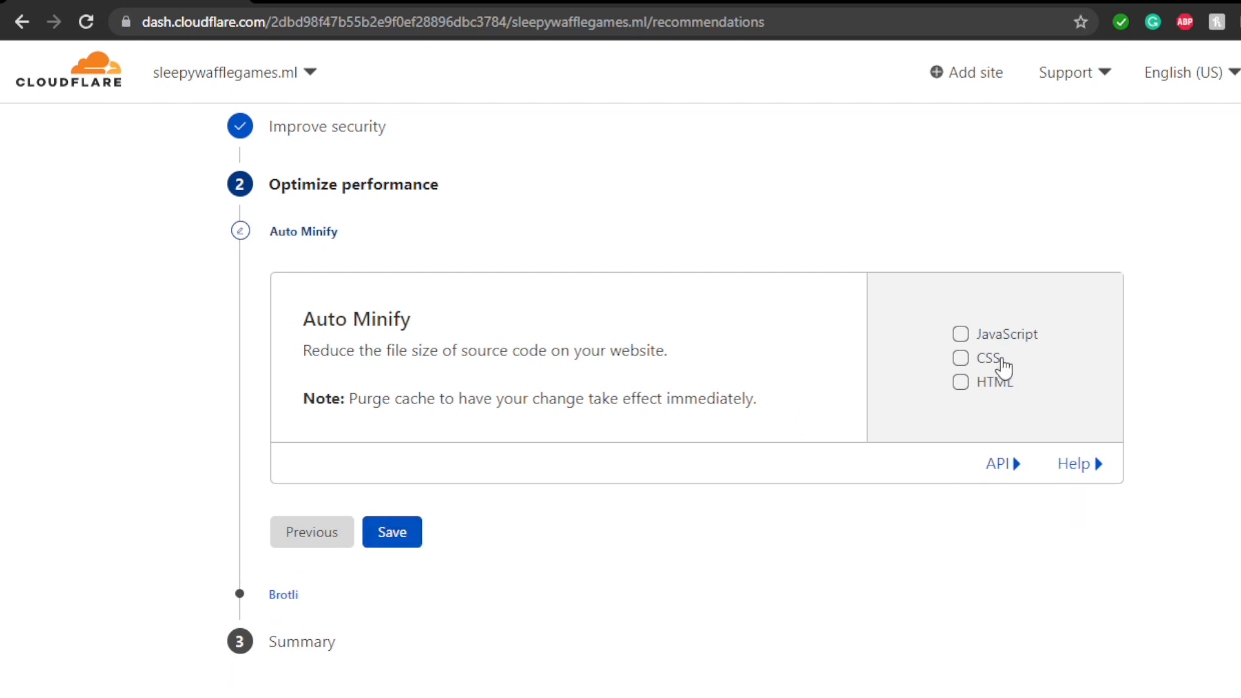
# - Save the performance settings with no Auto Minify options and Brotli on, and finish the guide
pyautogui.click(398, 536)
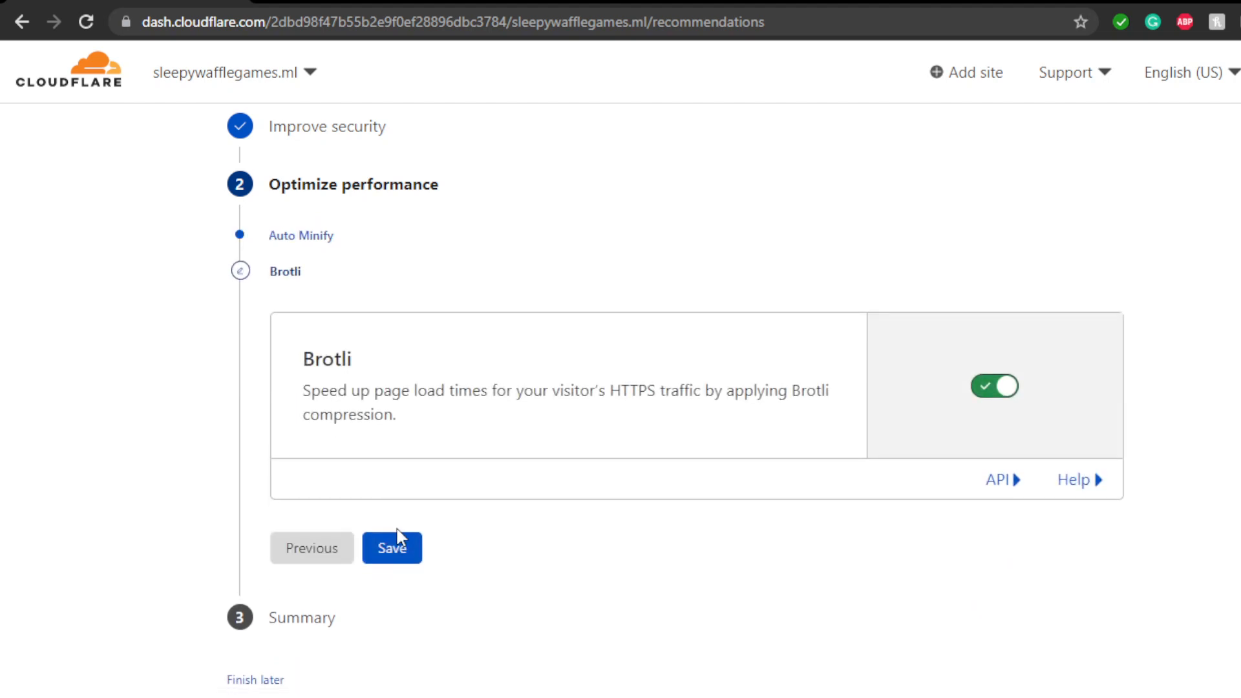
pyautogui.click(398, 546)
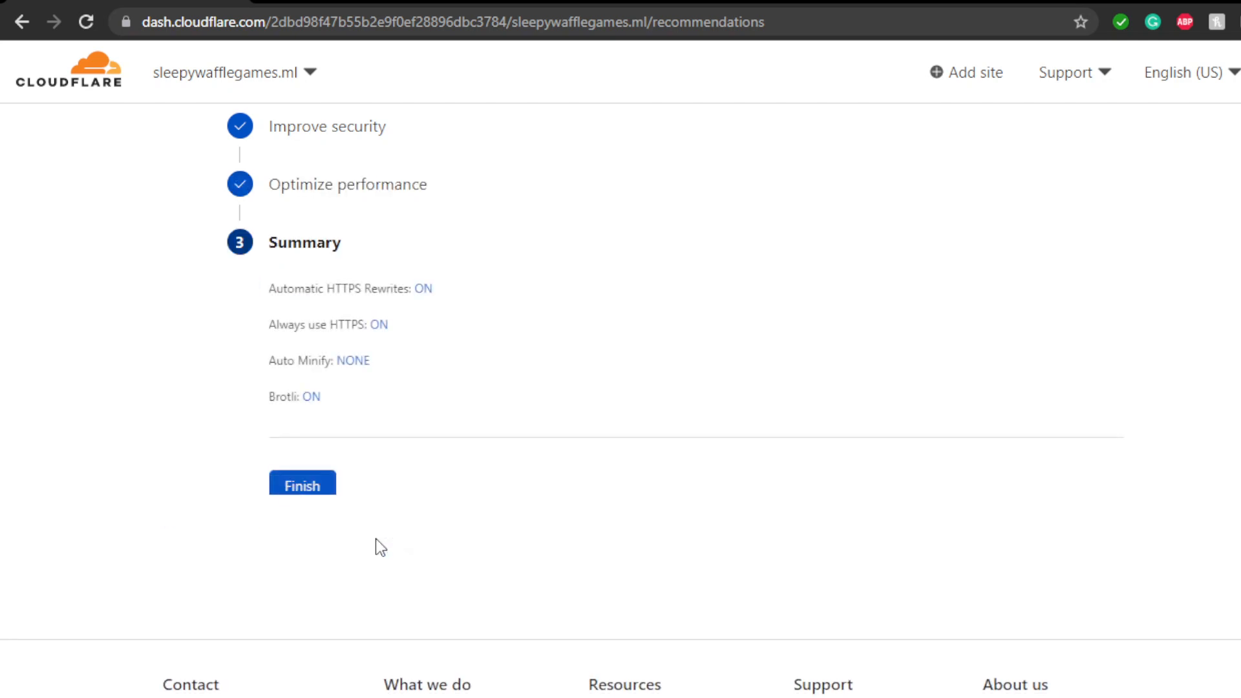
pyautogui.click(290, 492)
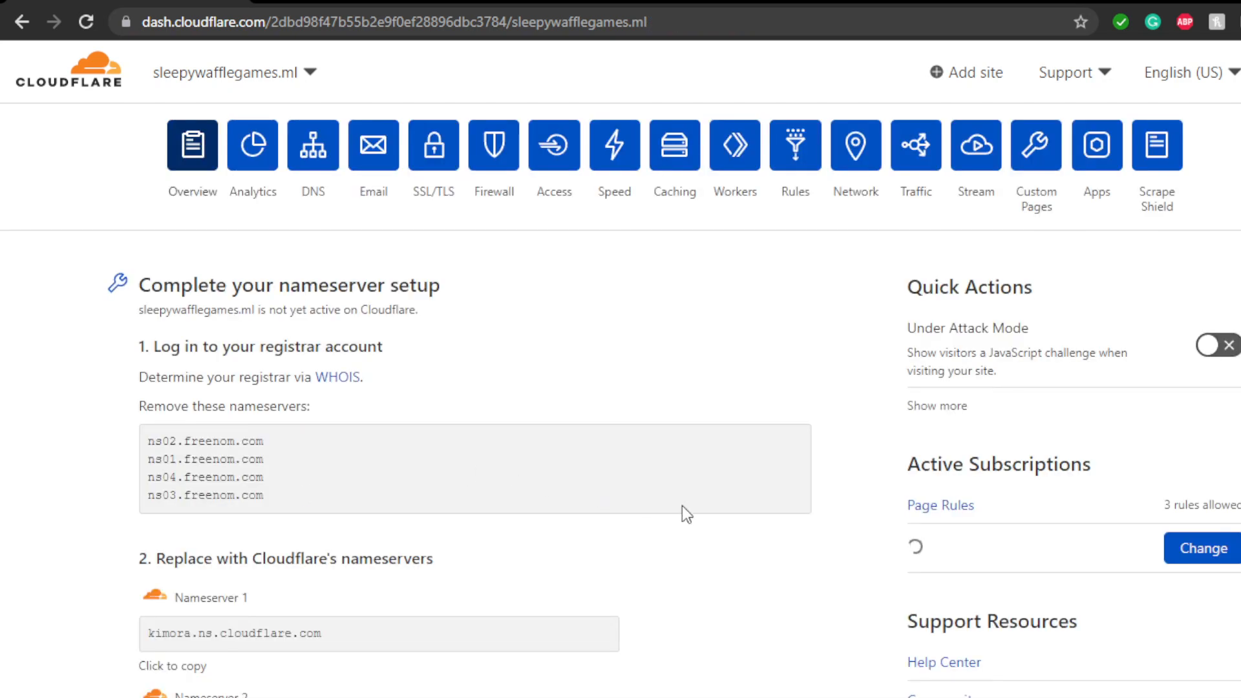
# - Request a Cloudflare nameserver check for sleepywafflegames.ml and return to the start of its overview page
pyautogui.scroll(-1, 710, 513)
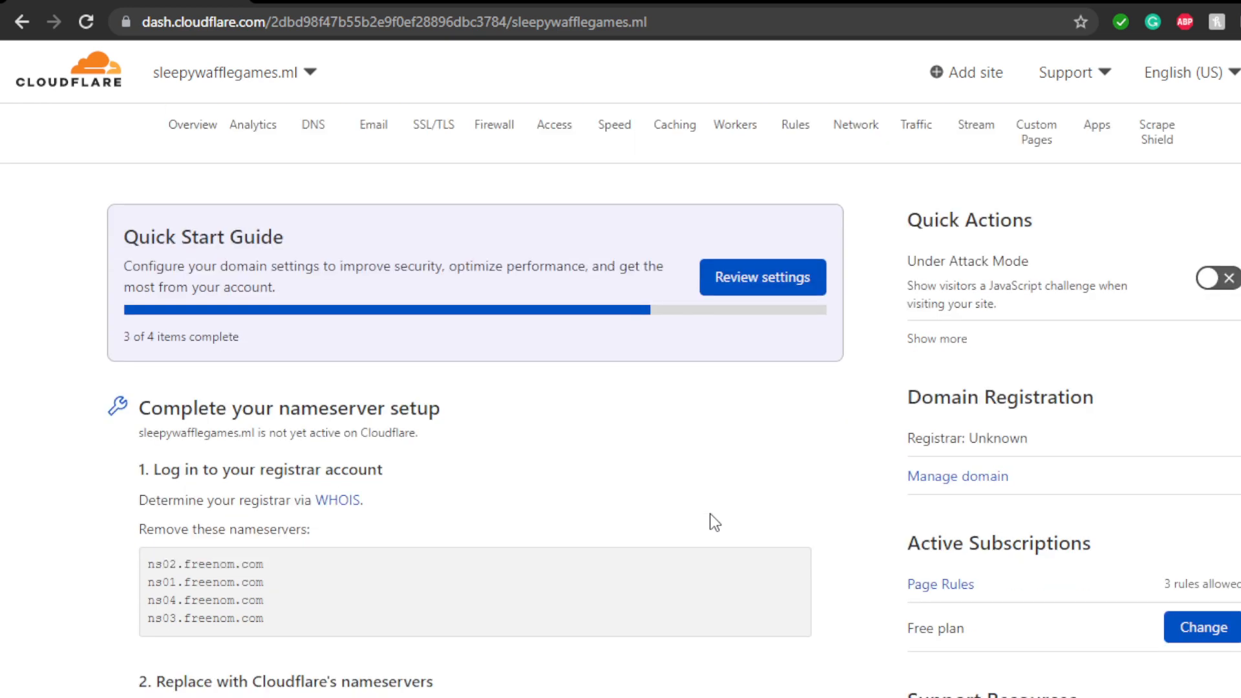
pyautogui.scroll(-10, 709, 513)
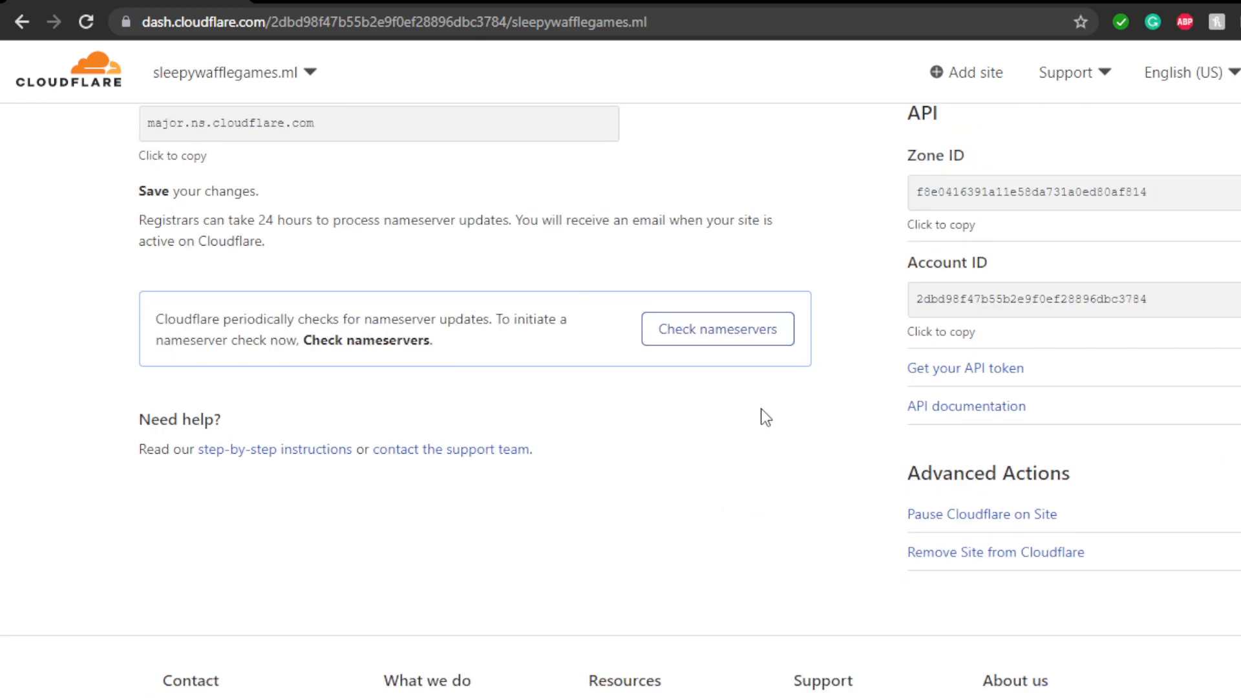
pyautogui.click(715, 329)
pyautogui.scroll(3, 748, 436)
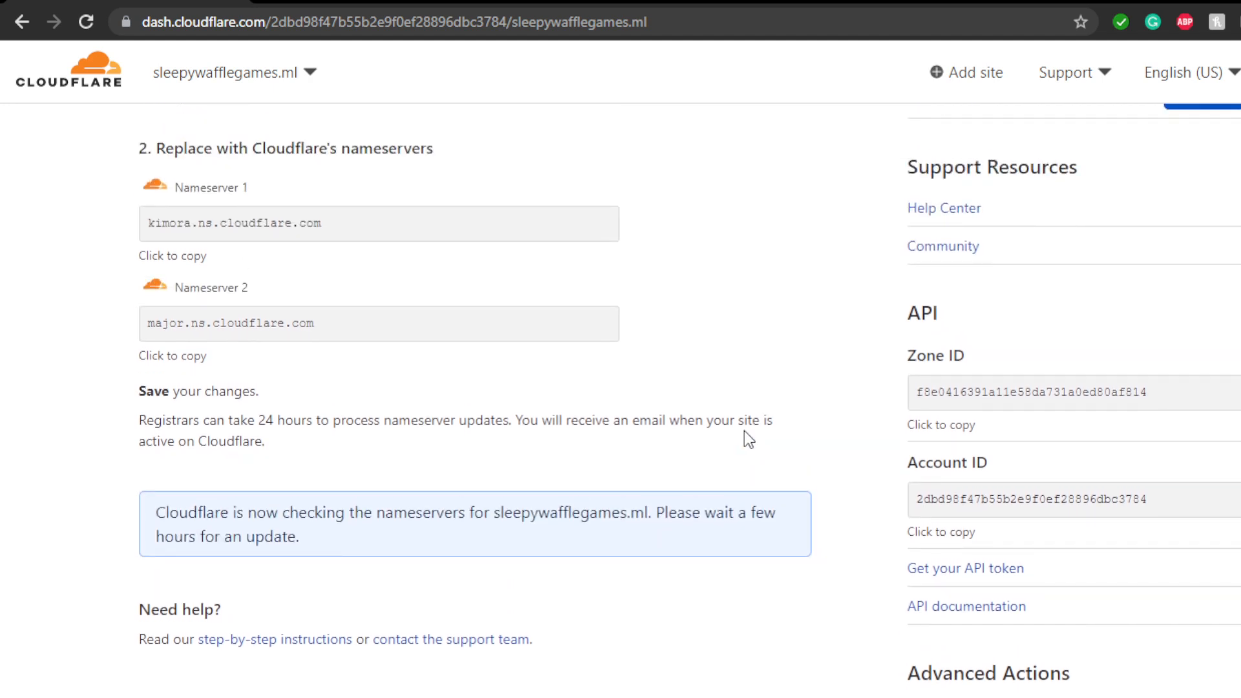
pyautogui.scroll(8, 744, 431)
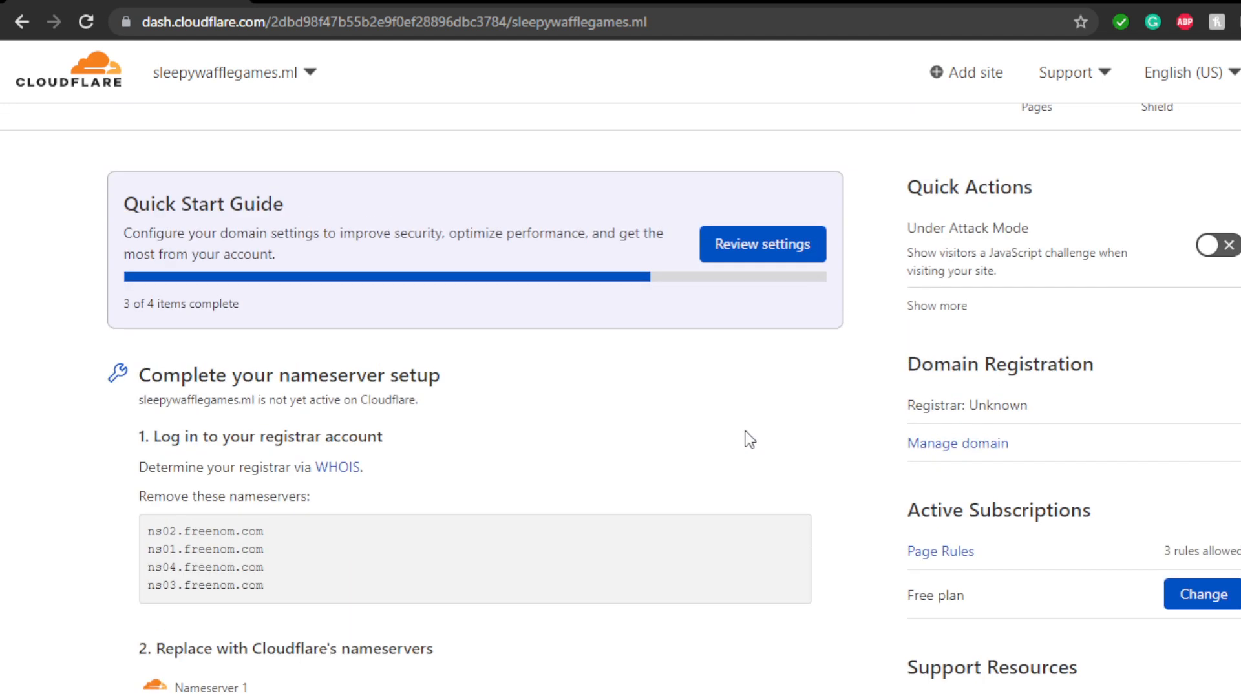
pyautogui.scroll(2, 735, 430)
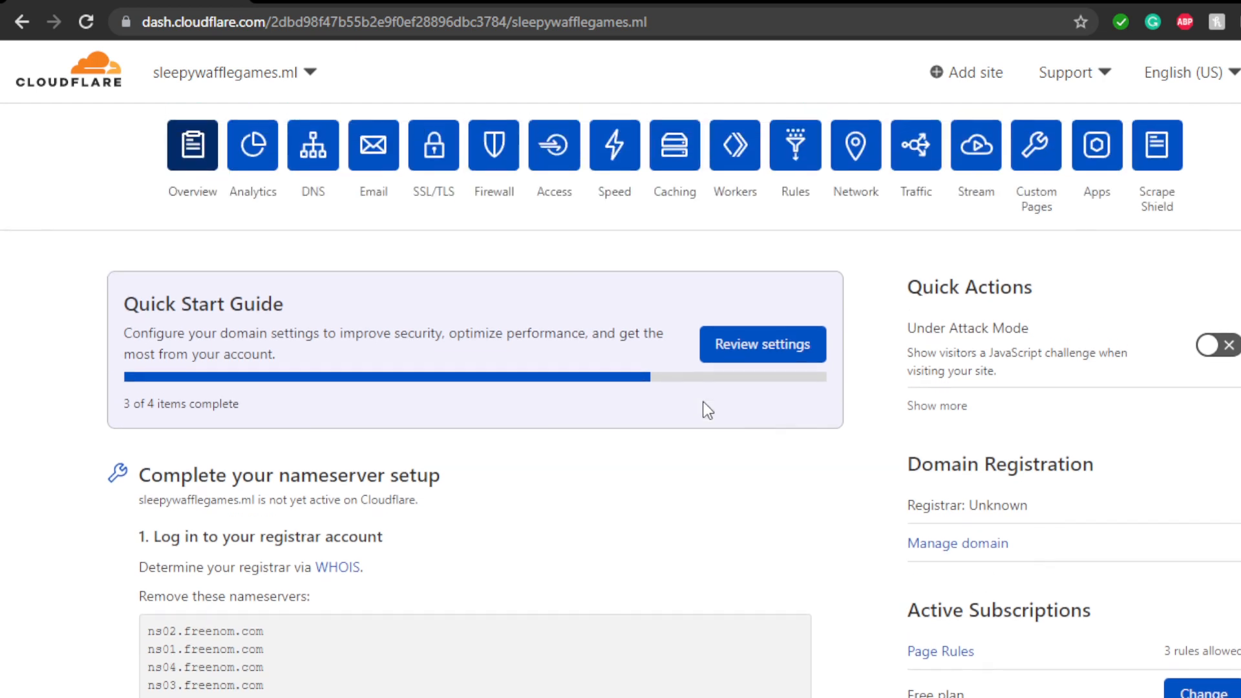